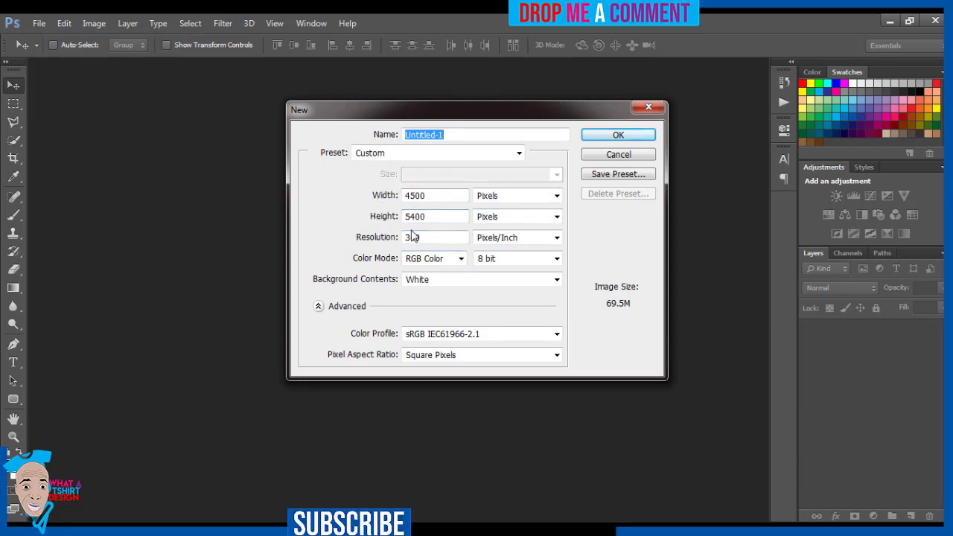
Create a 4500 x 5400 pixel RGB document with a white background and convert its background into the editable Layer 0.
click(594, 137)
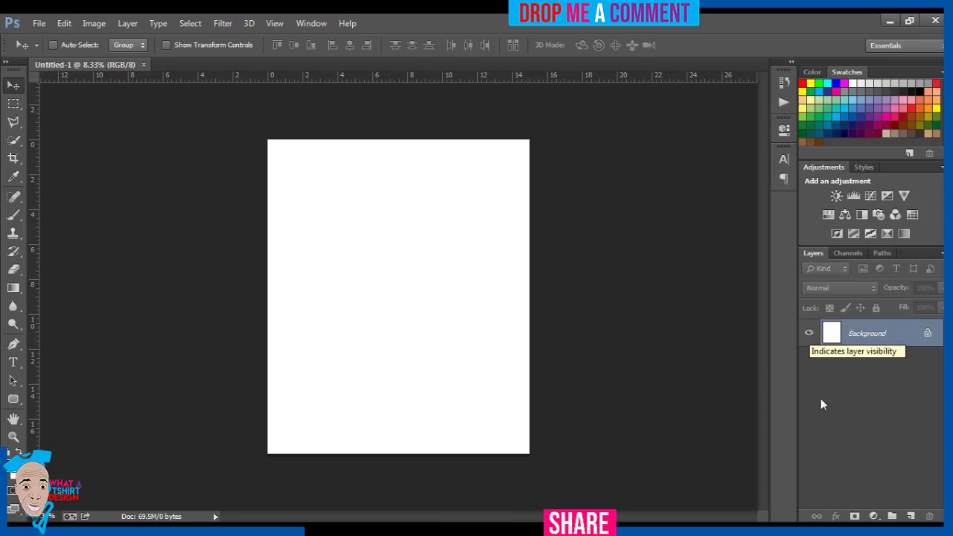
double_click(929, 336)
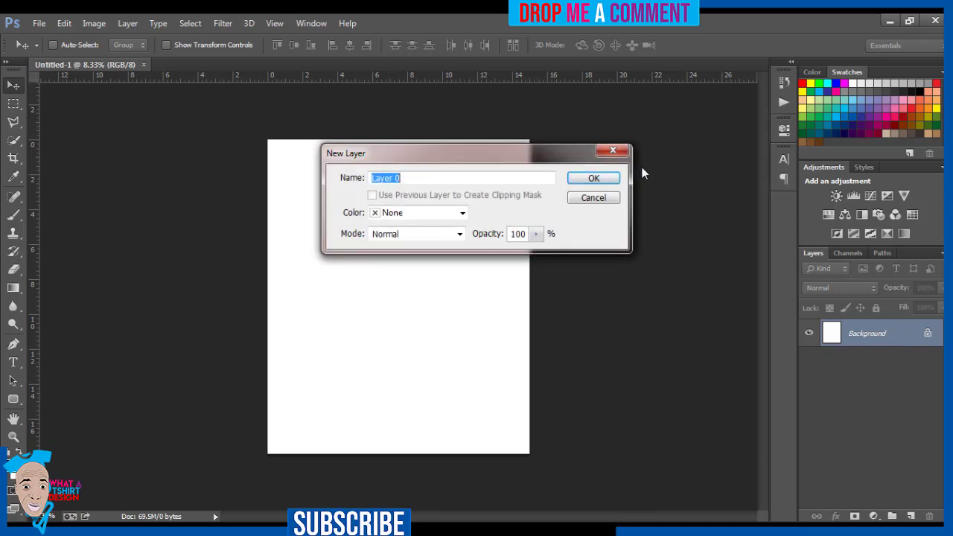
click(614, 180)
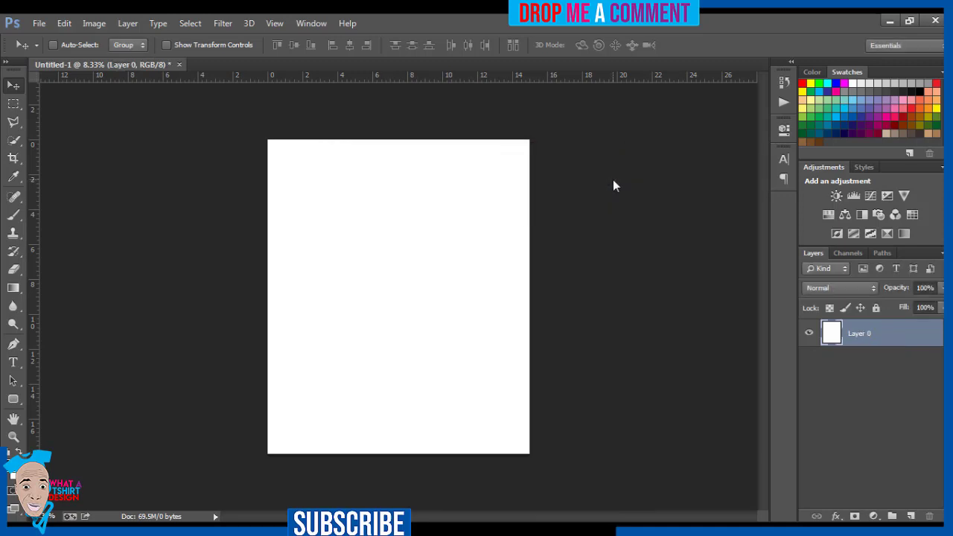
click(810, 334)
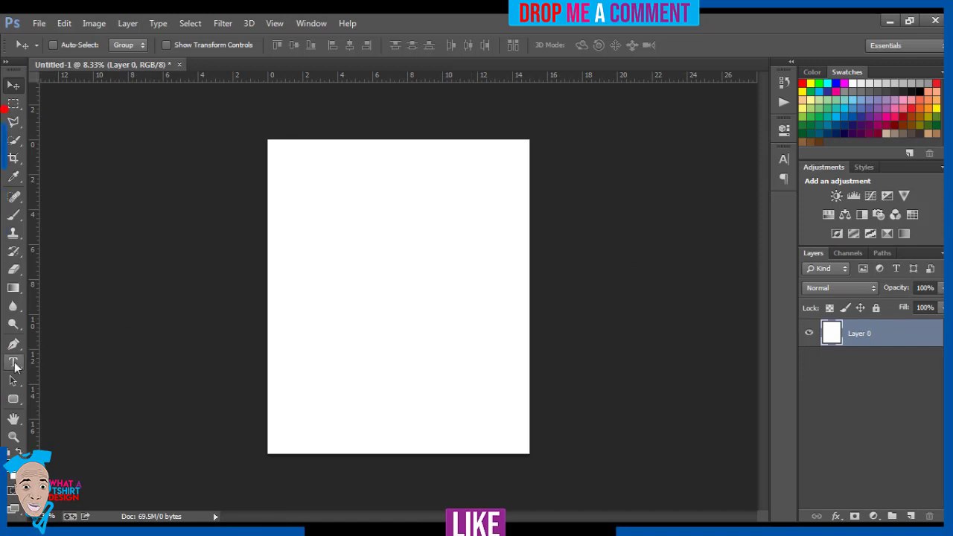
Add the text TOKYO in 30 pt Lemon/Milk Regular on the upper part of the canvas.
click(13, 362)
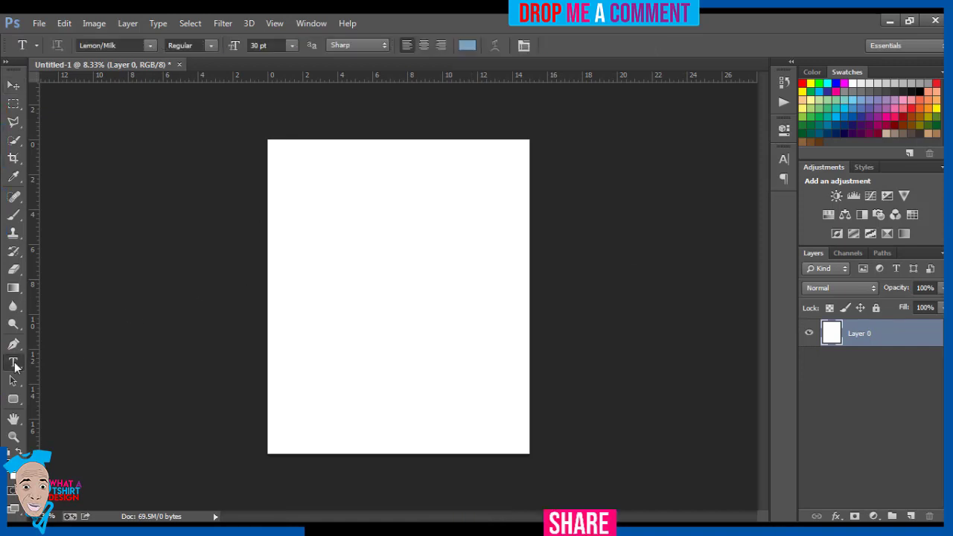
click(308, 235)
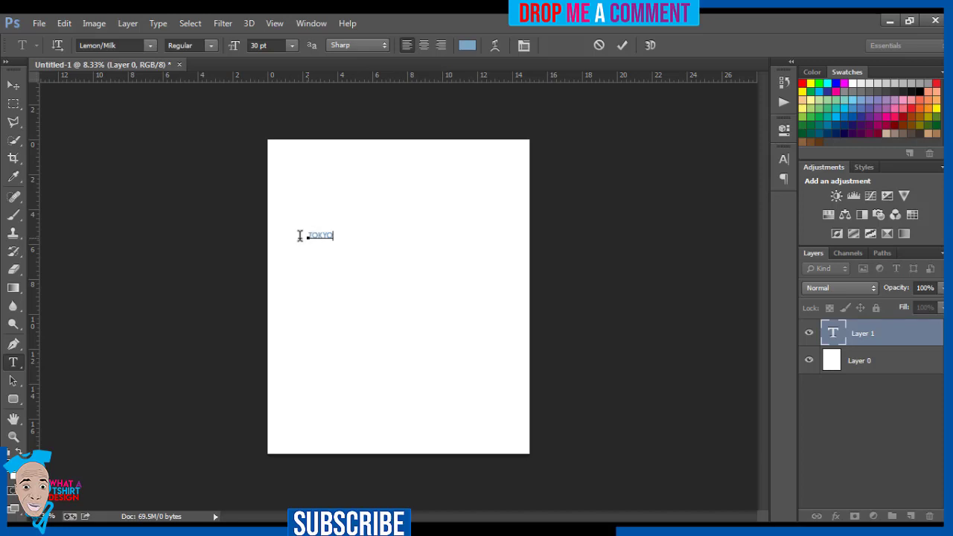
click(13, 87)
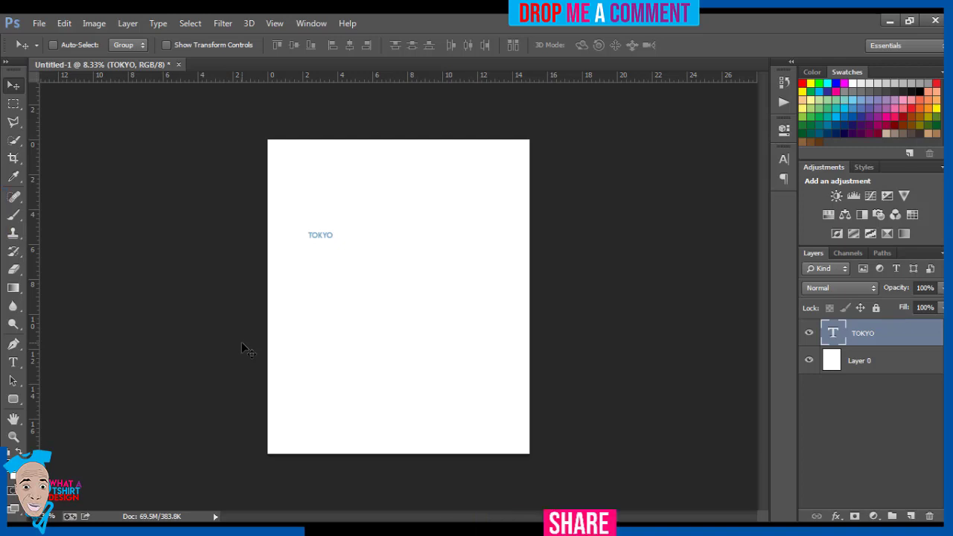
Scale the TOKYO text proportionally to about 970% and move it to the middle of the canvas.
key(ctrl+t)
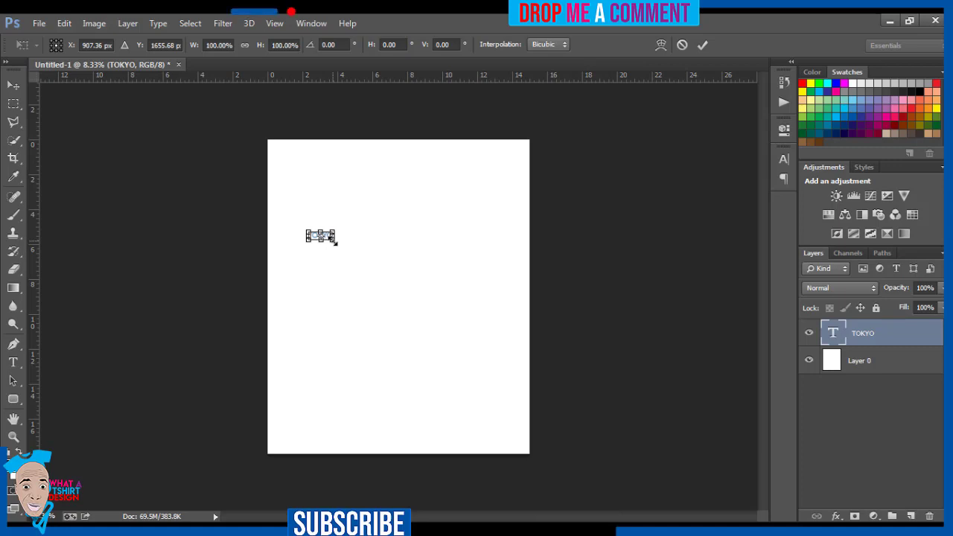
drag(334, 241, 422, 327)
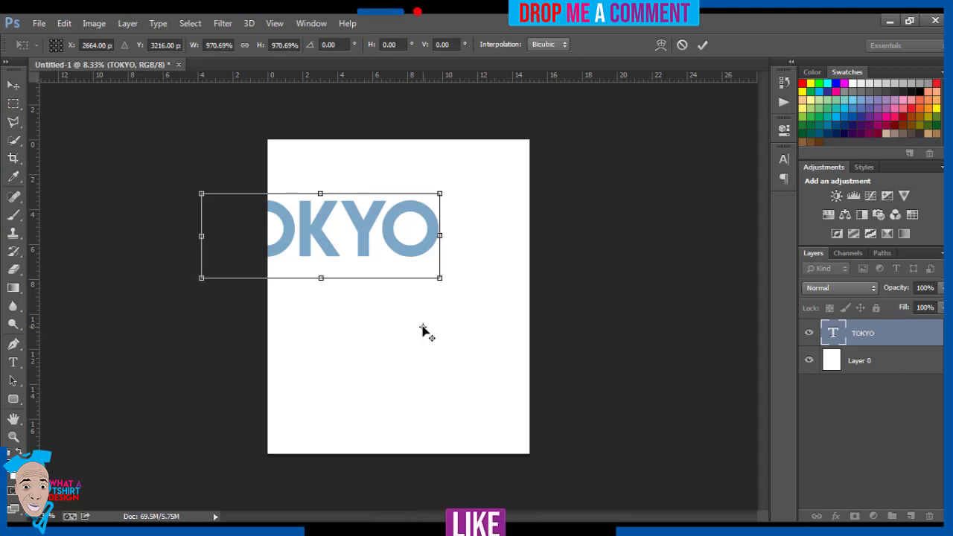
key(Return)
drag(364, 240, 437, 283)
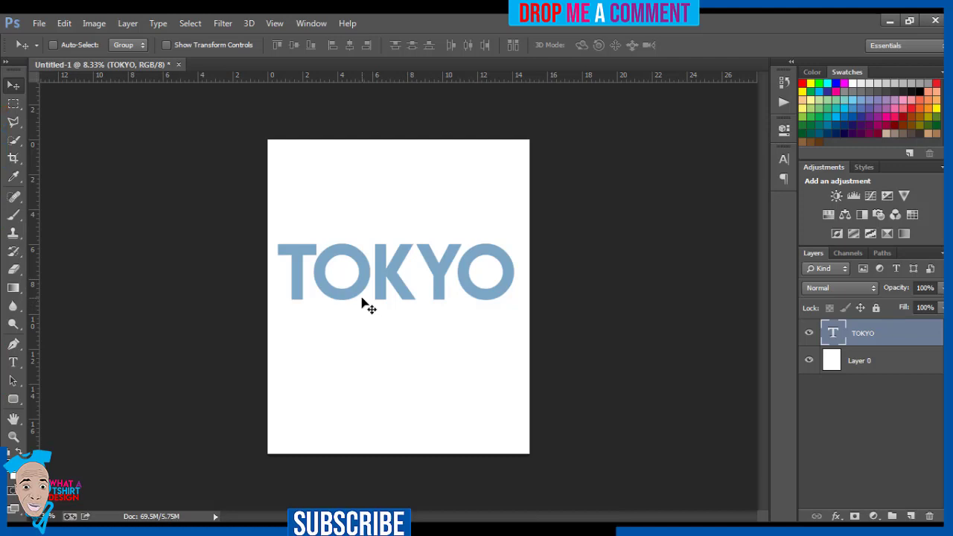
Break the TOKYO text into one letter per line and move the stacked word to the canvas centre.
click(11, 365)
click(313, 266)
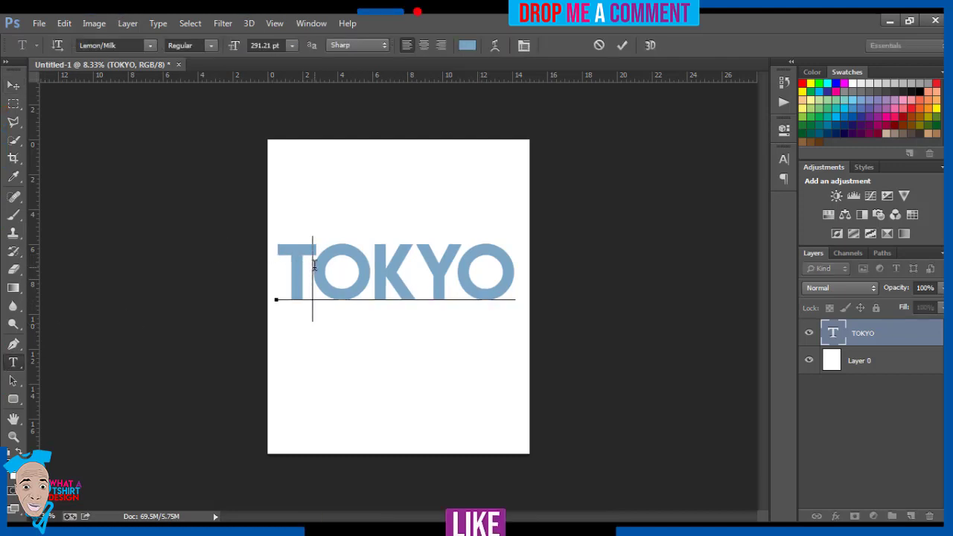
key(Return)
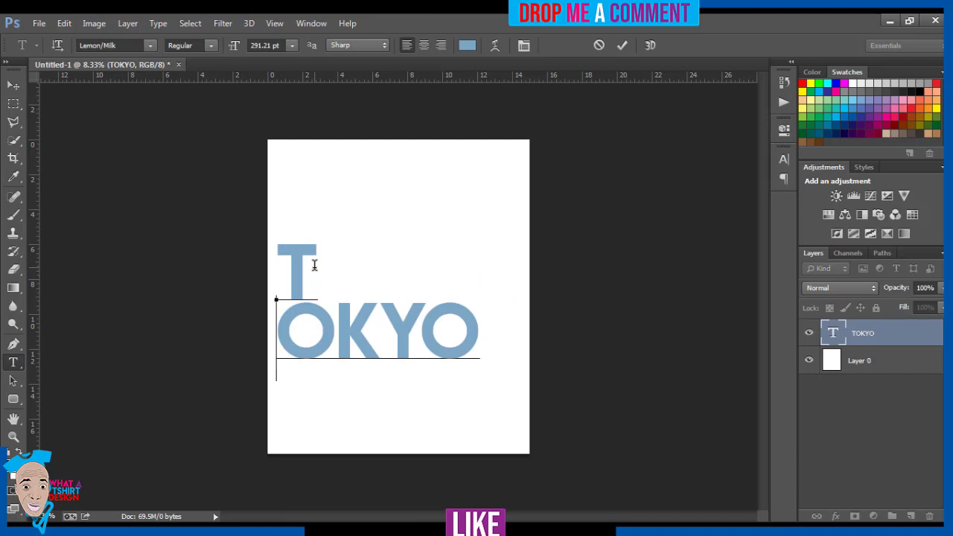
click(339, 325)
key(Return)
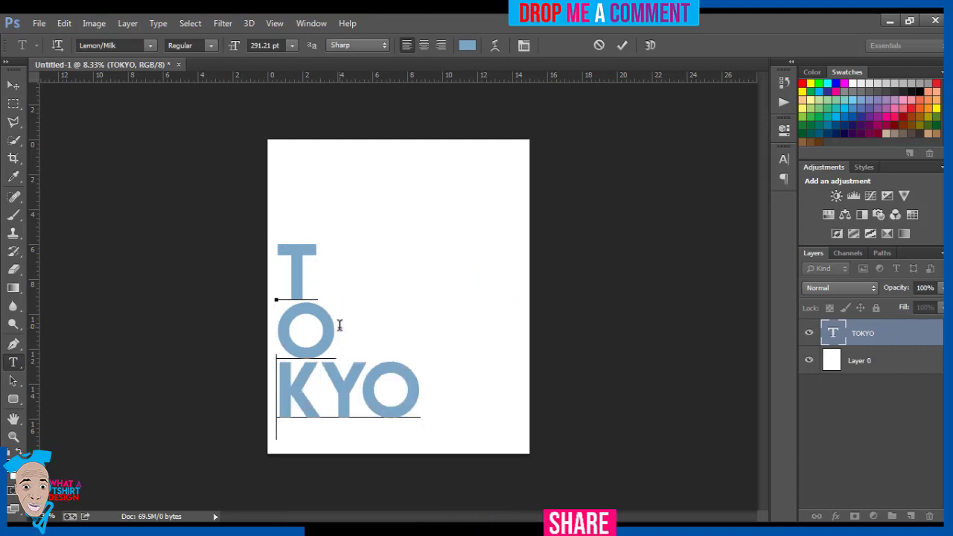
click(331, 379)
key(Return)
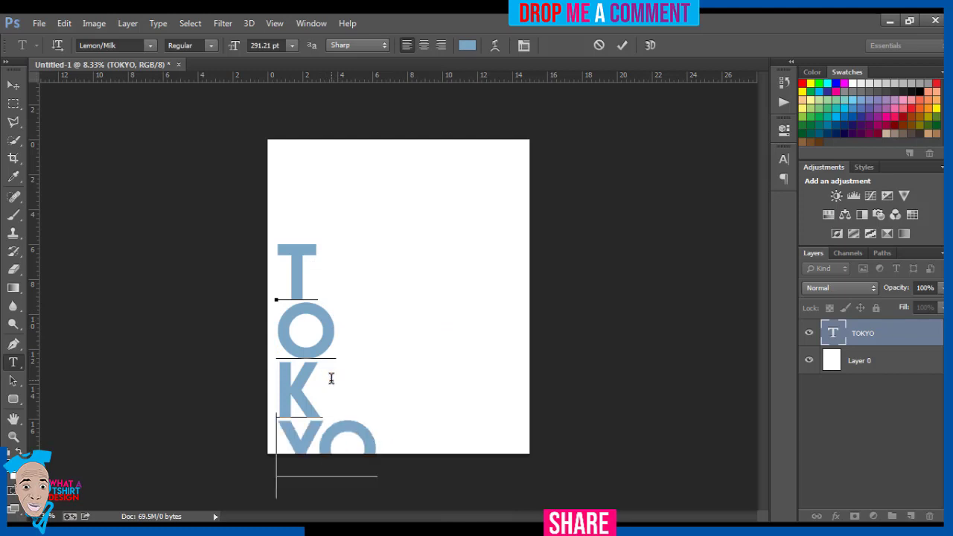
click(331, 425)
key(Return)
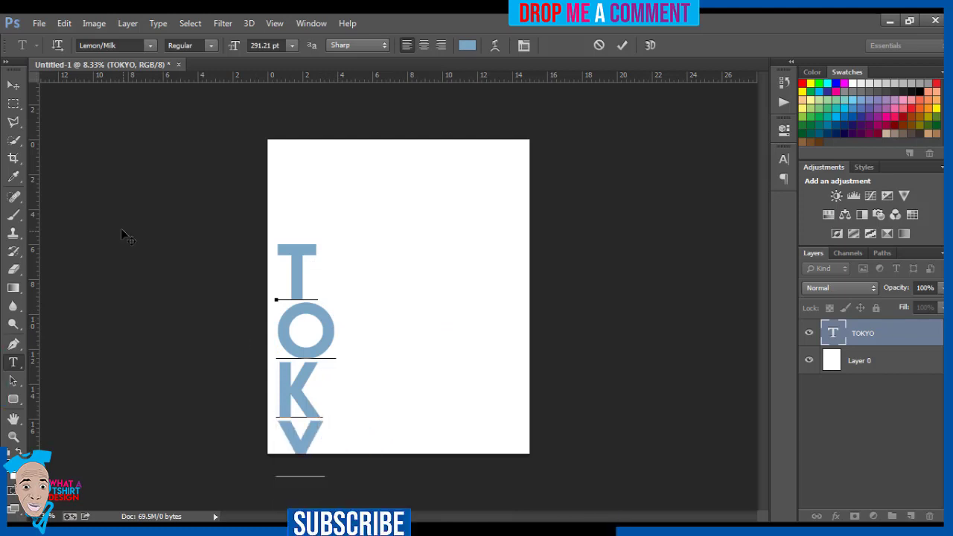
click(13, 85)
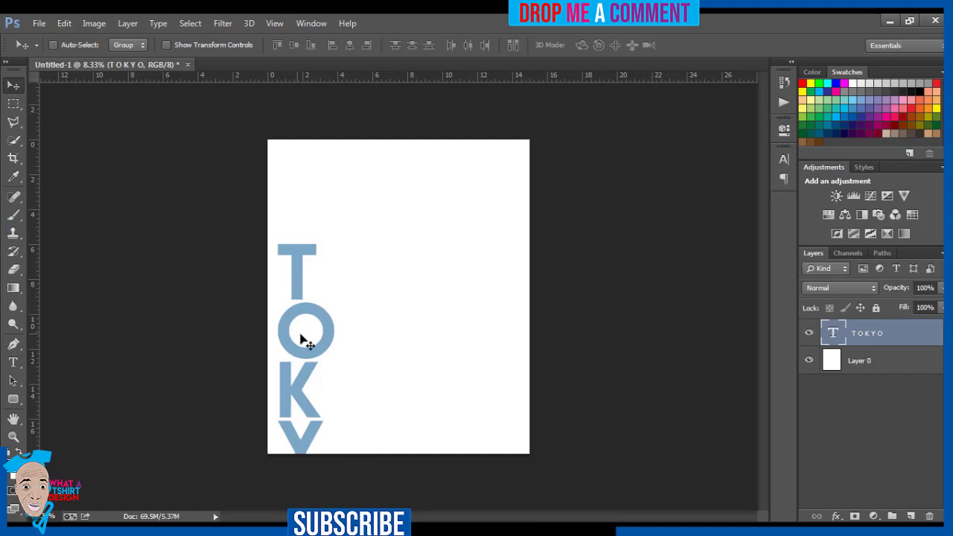
drag(304, 336, 387, 253)
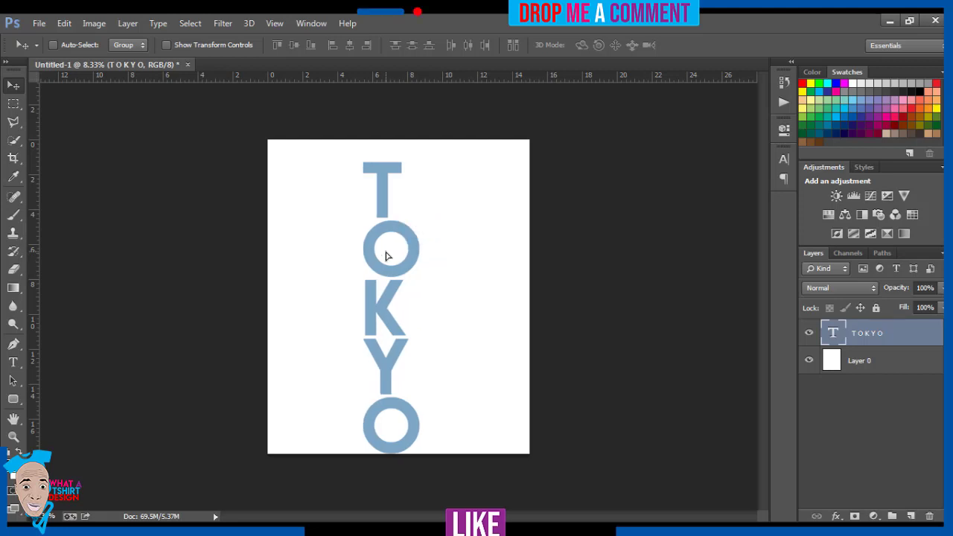
Rejoin the stacked letters into the two lines TO and KYO and reposition the text near the canvas centre.
click(13, 362)
click(364, 240)
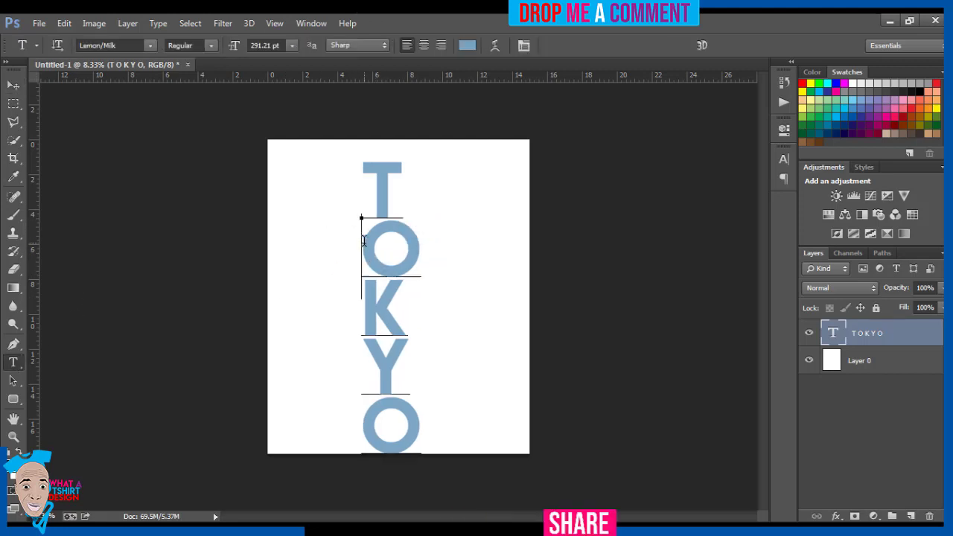
key(Delete)
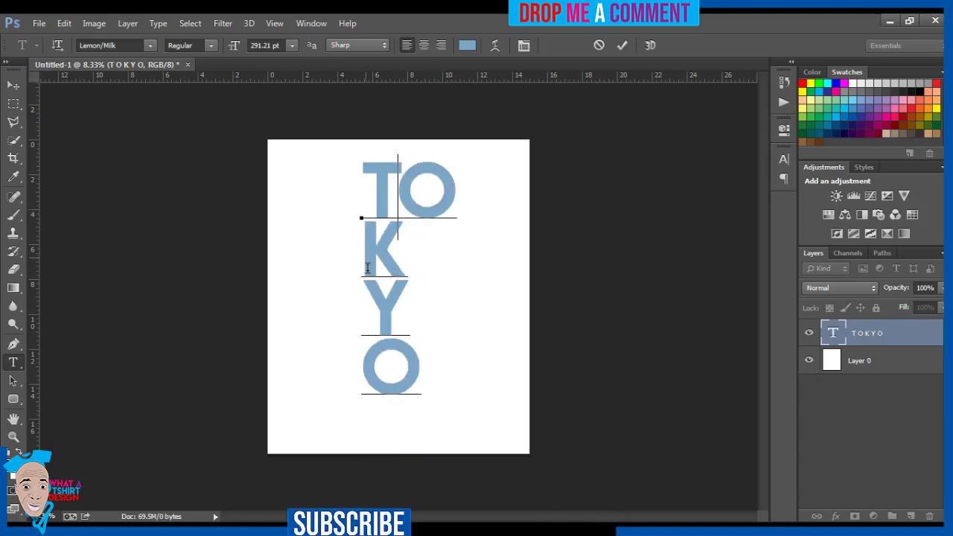
click(372, 293)
key(Left)
key(Delete)
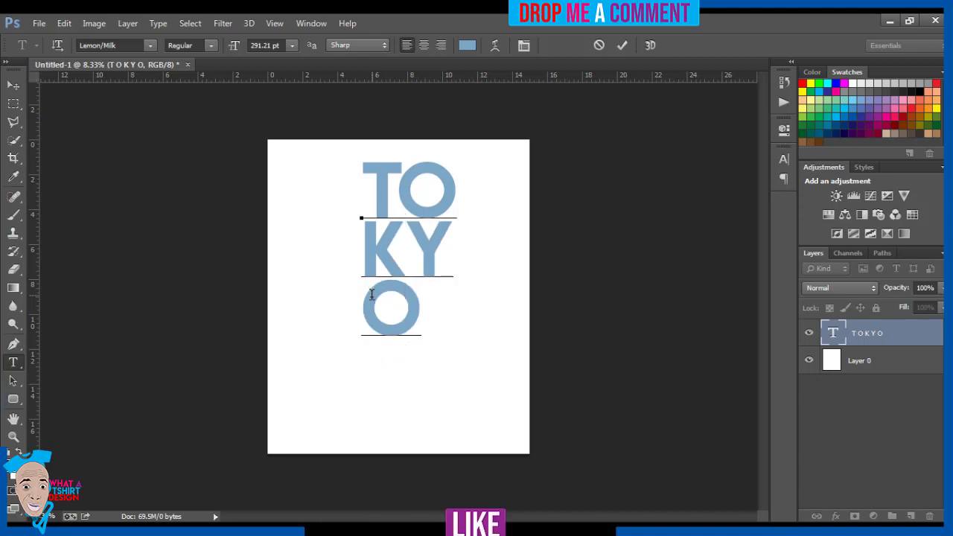
click(372, 316)
key(BackSpace)
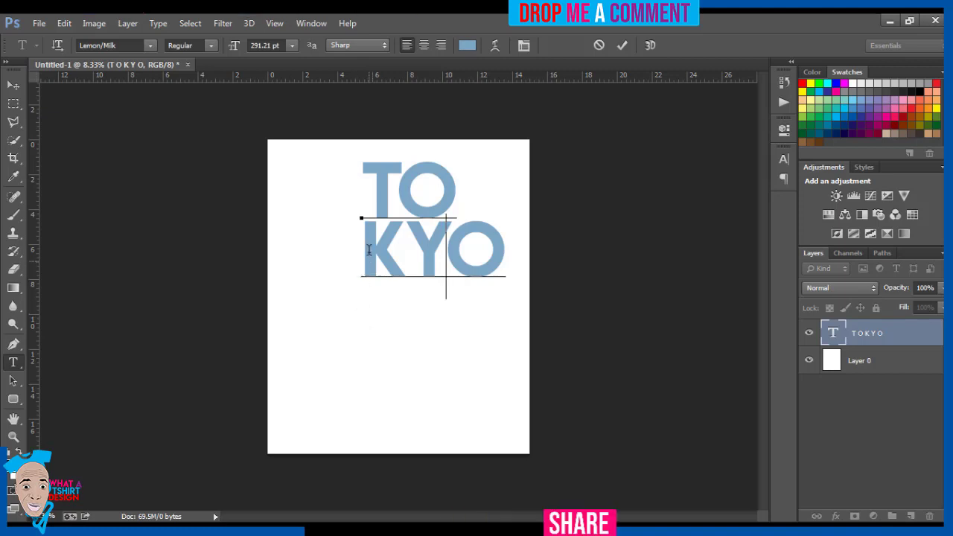
click(366, 185)
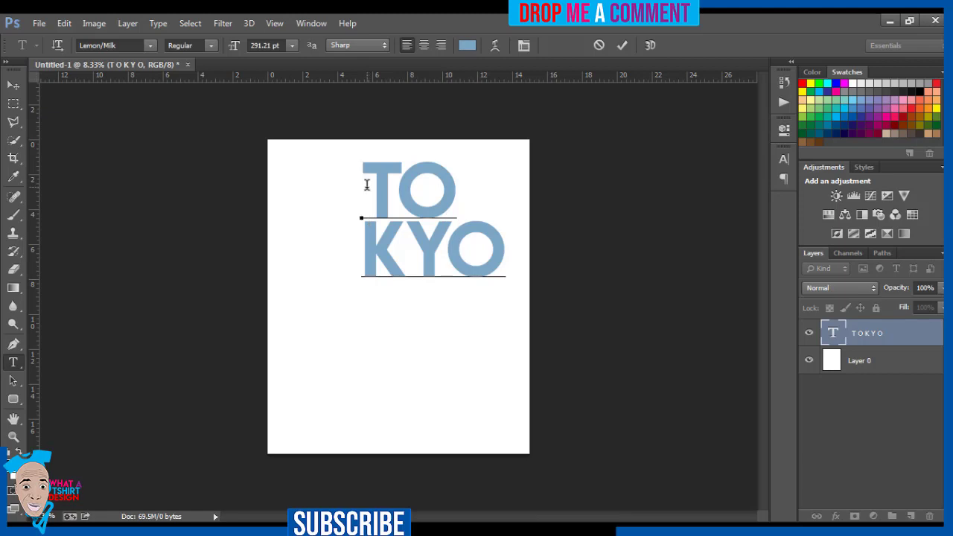
click(13, 85)
drag(398, 277, 377, 283)
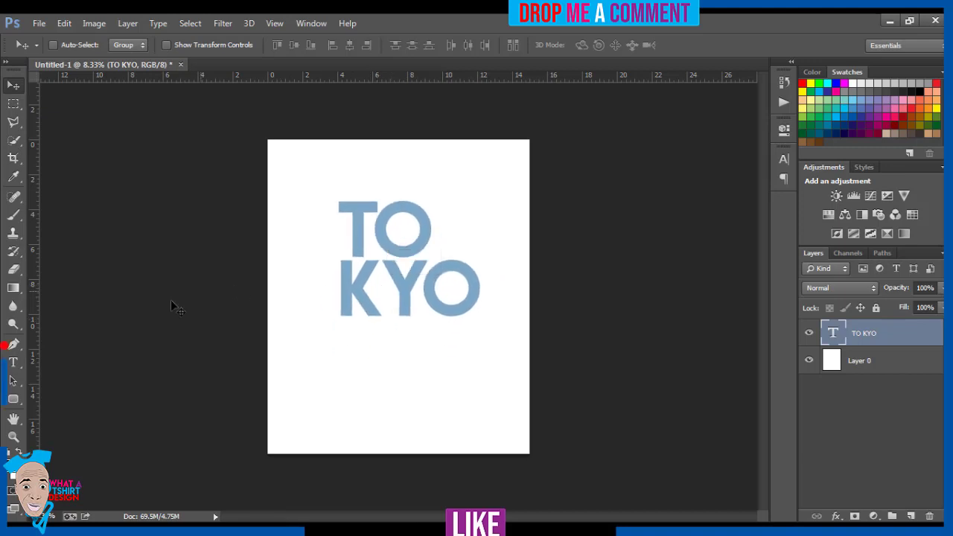
Merge the two text lines back into the single line TOKYO and recentre it on the canvas.
click(14, 362)
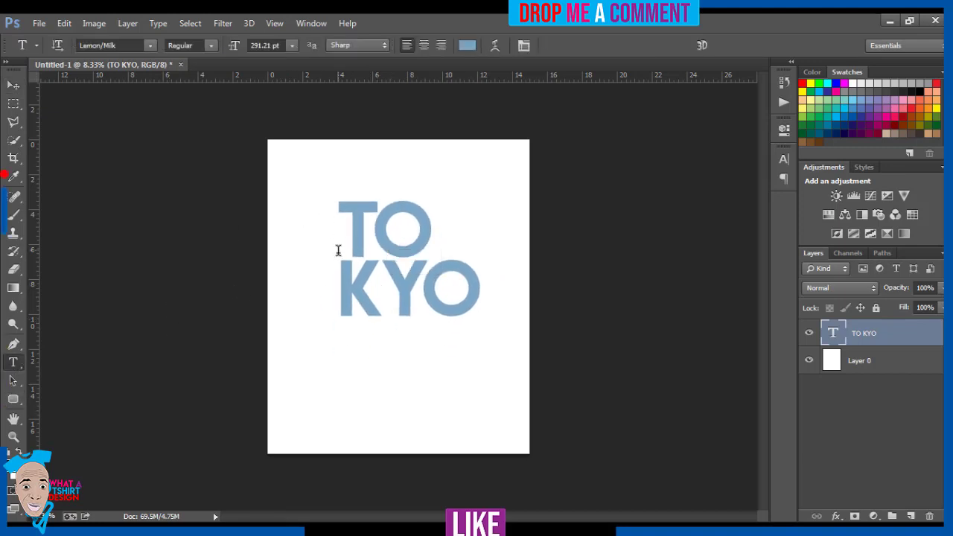
click(342, 276)
key(BackSpace)
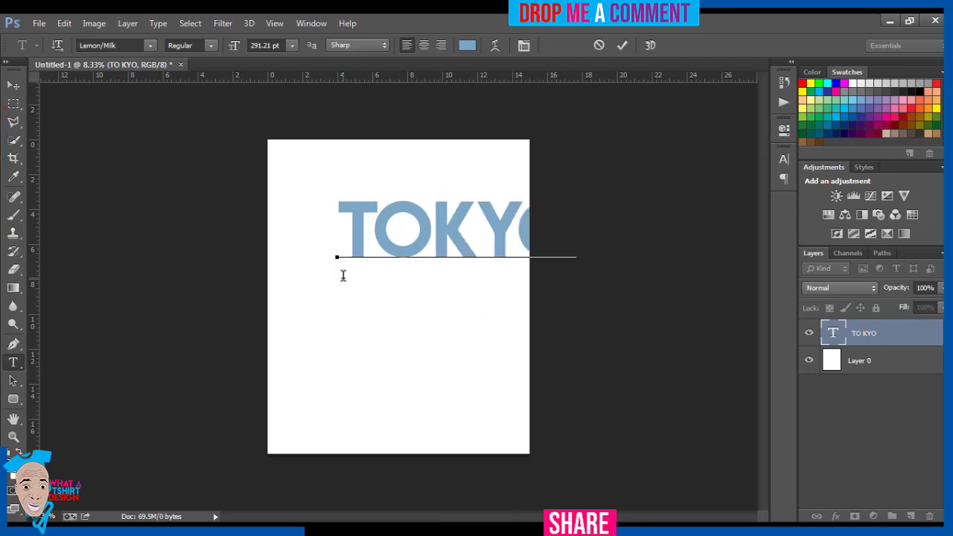
click(13, 87)
drag(436, 221, 376, 276)
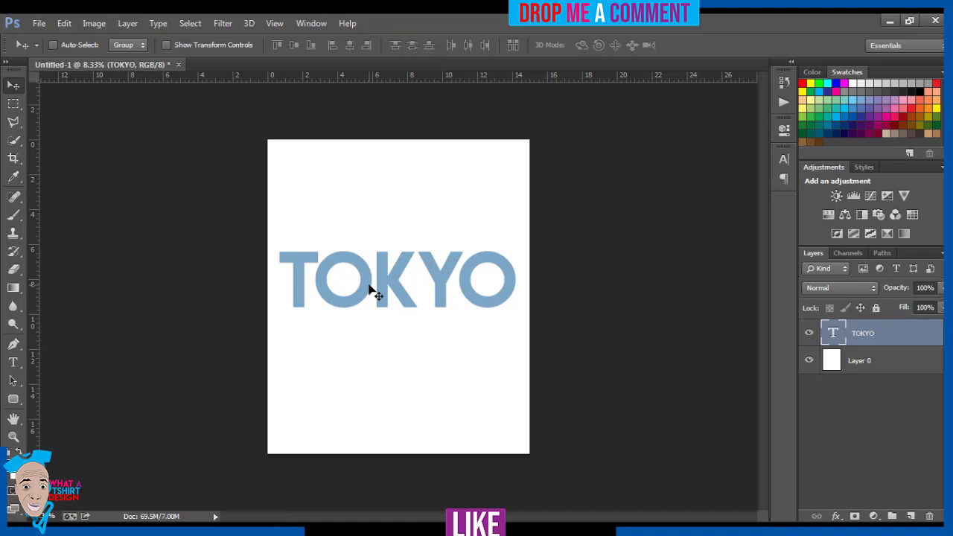
Enlarge the TOKYO text proportionally from its centre until it nearly spans the canvas width.
key(ctrl+t)
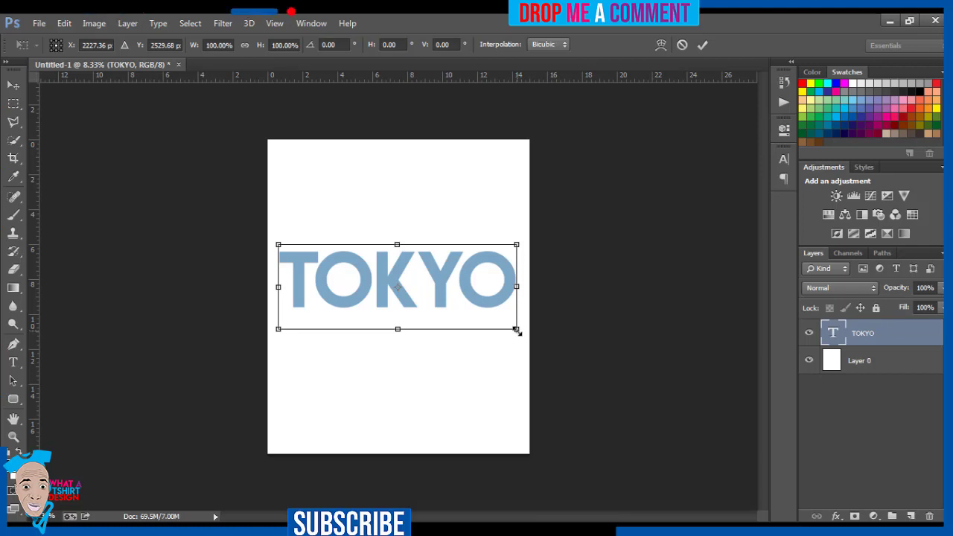
drag(516, 332, 522, 339)
key(Return)
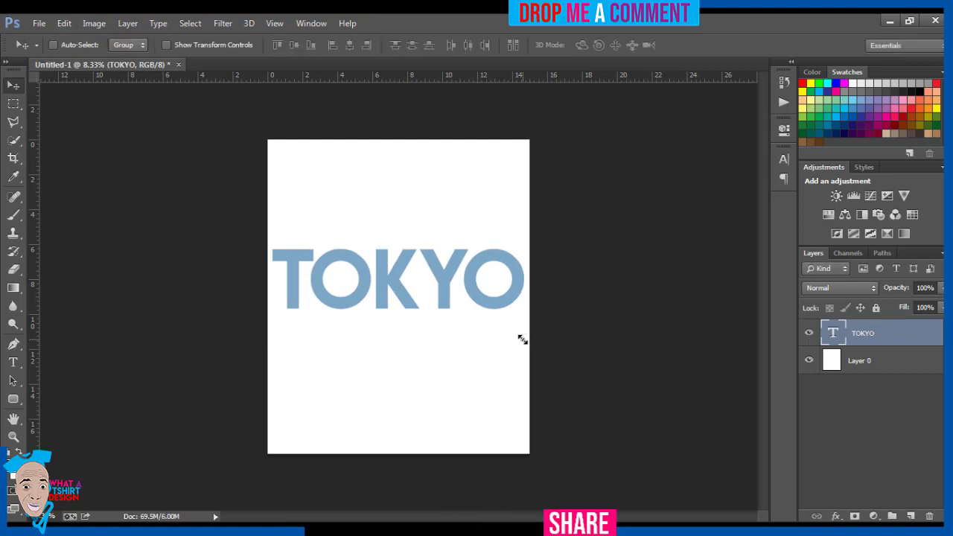
Switch to File Explorer and place the tokyo street image from the Downloads folder into the Photoshop document.
mouse_move(105, 530)
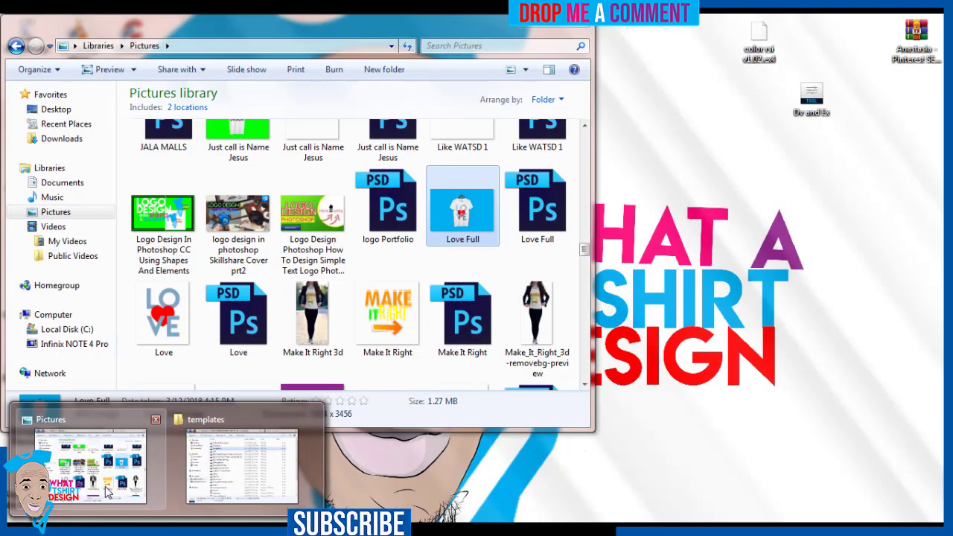
click(107, 492)
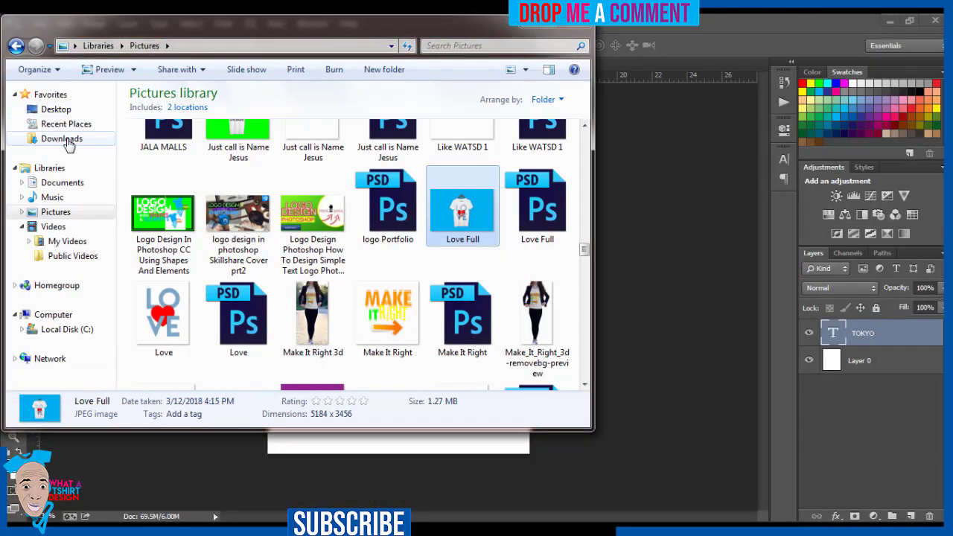
click(62, 139)
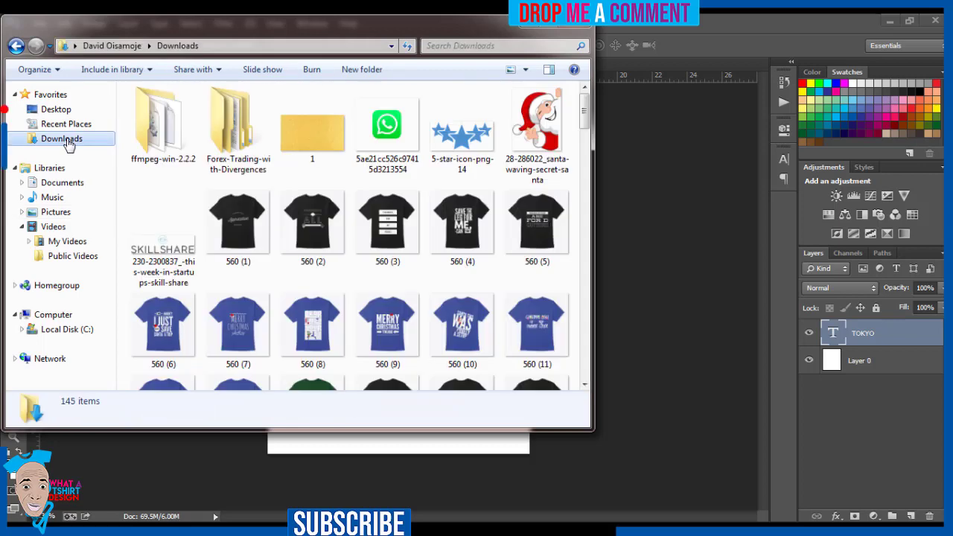
click(322, 234)
key(t)
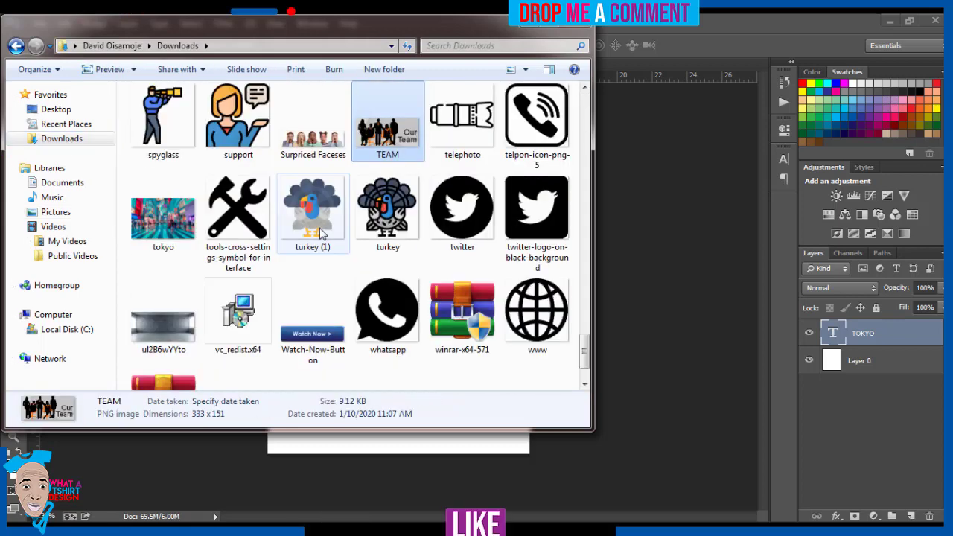
drag(165, 222, 363, 455)
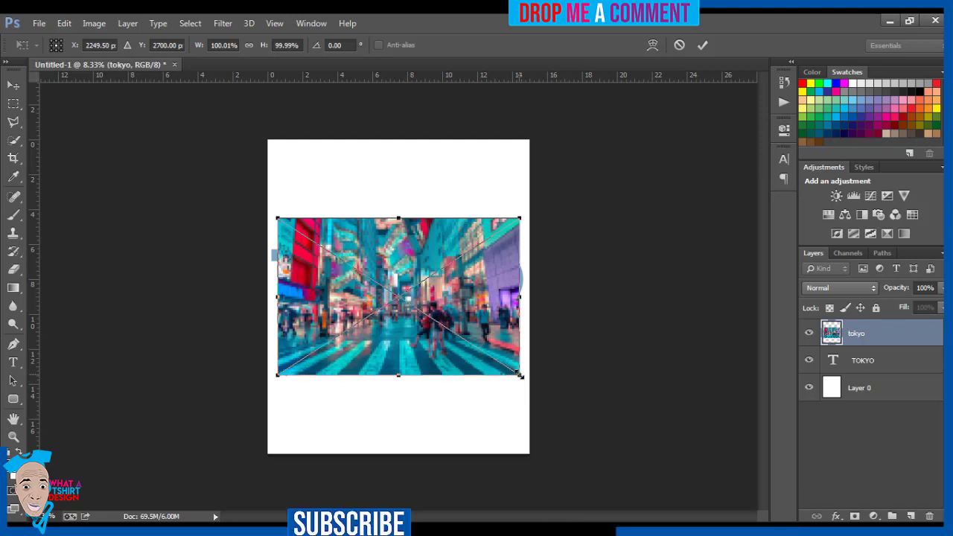
Scale the placed tokyo image to about 105.6% and nudge it slightly upward over the TOKYO text.
drag(521, 376, 526, 380)
key(Return)
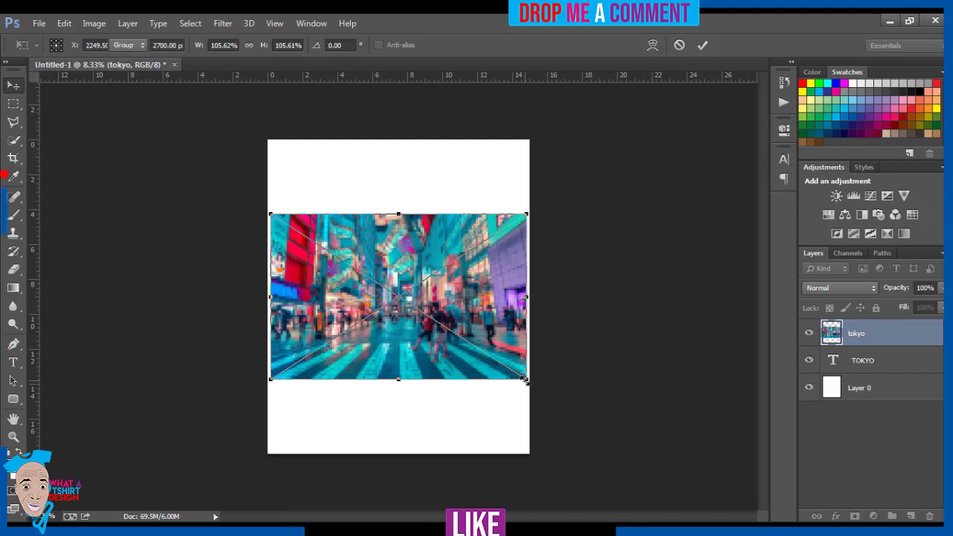
key(shift+Up)
key(shift+Up)
key(shift+Up)
key(shift+Up)
key(shift+Up)
key(shift+Up)
key(shift+Up)
key(shift+Up)
key(shift+Up)
key(shift+Up)
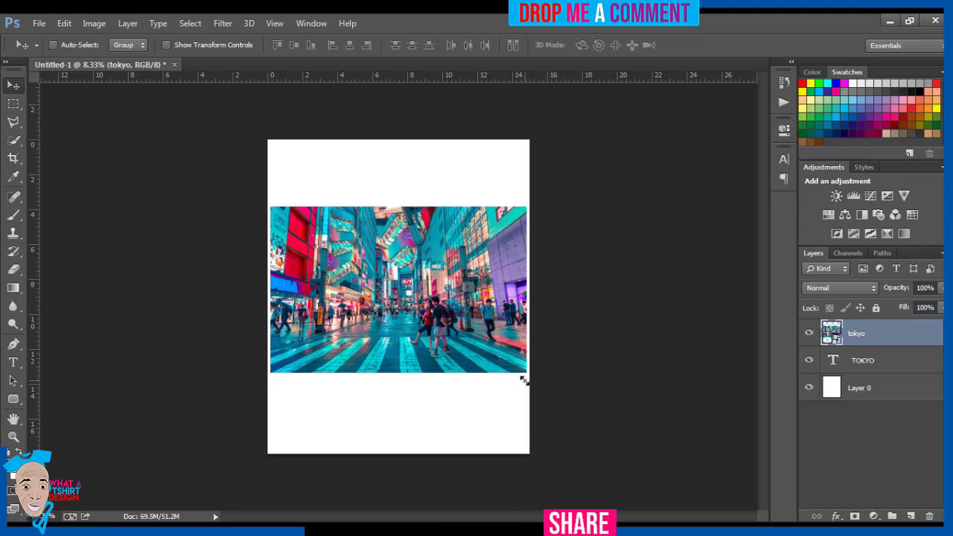
Nudge the tokyo photo slightly upward and clip it to the TOKYO text layer with a clipping mask.
key(Up)
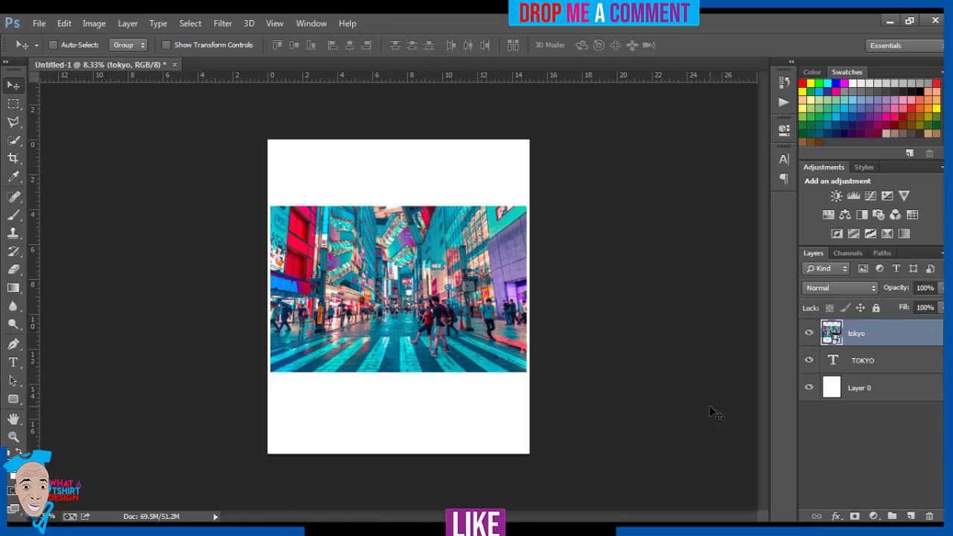
right_click(875, 335)
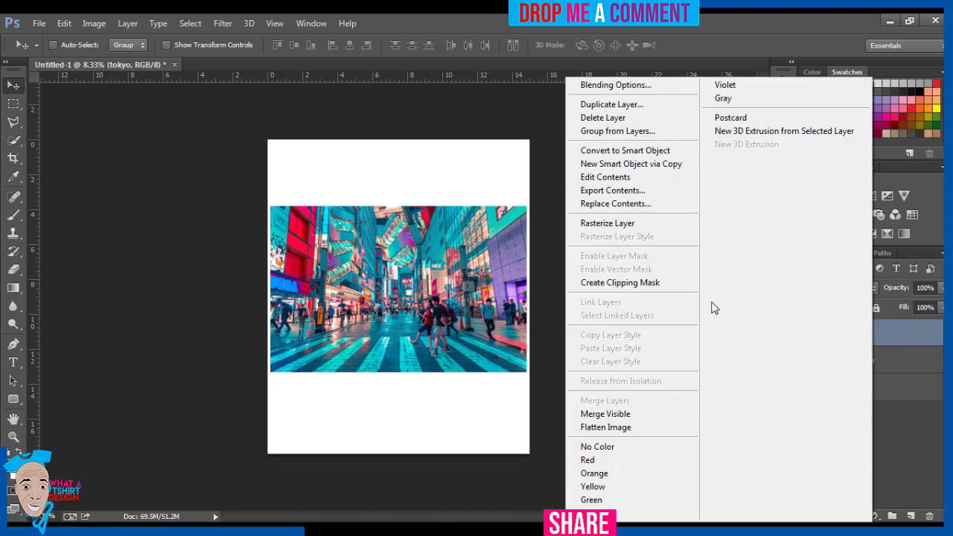
click(635, 283)
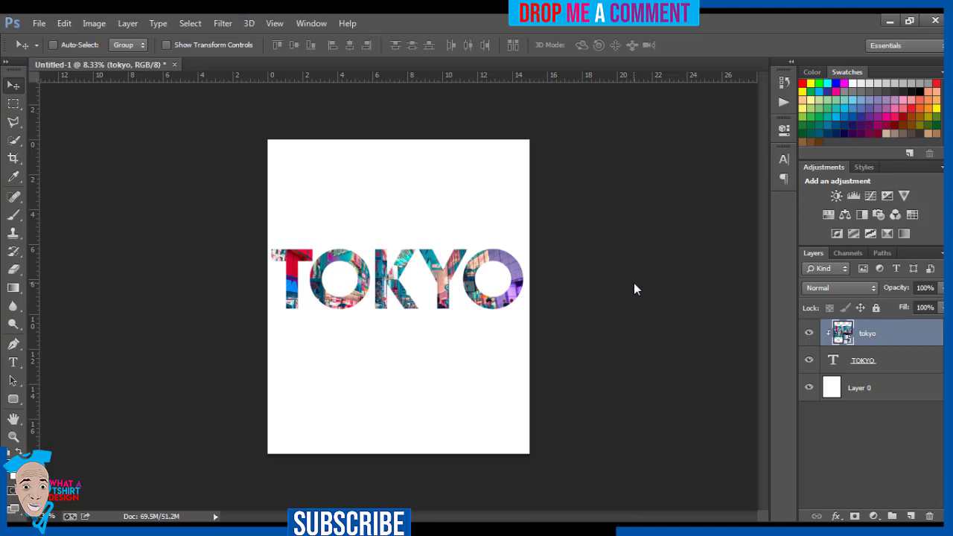
Apply a Color Overlay of near-black 030303 to the background layer, Layer 0.
double_click(832, 390)
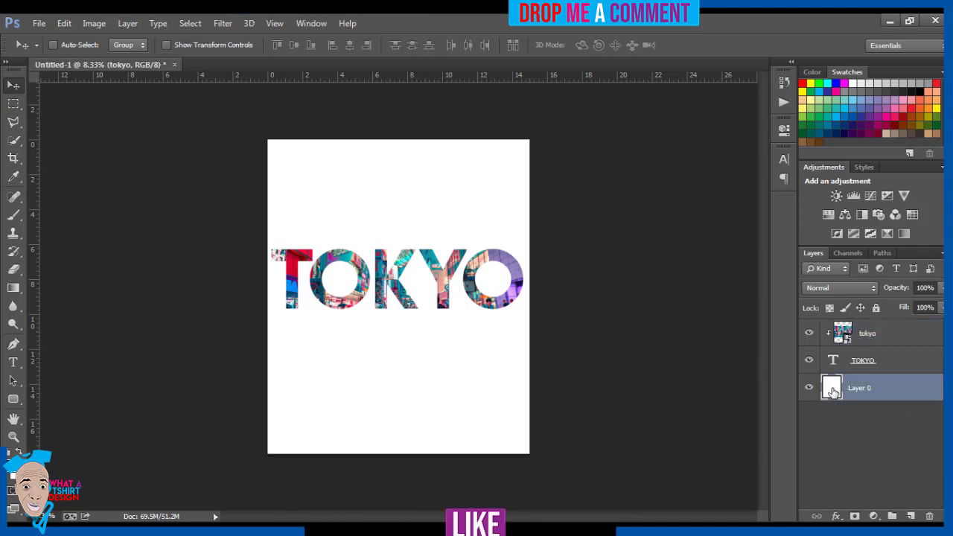
click(571, 375)
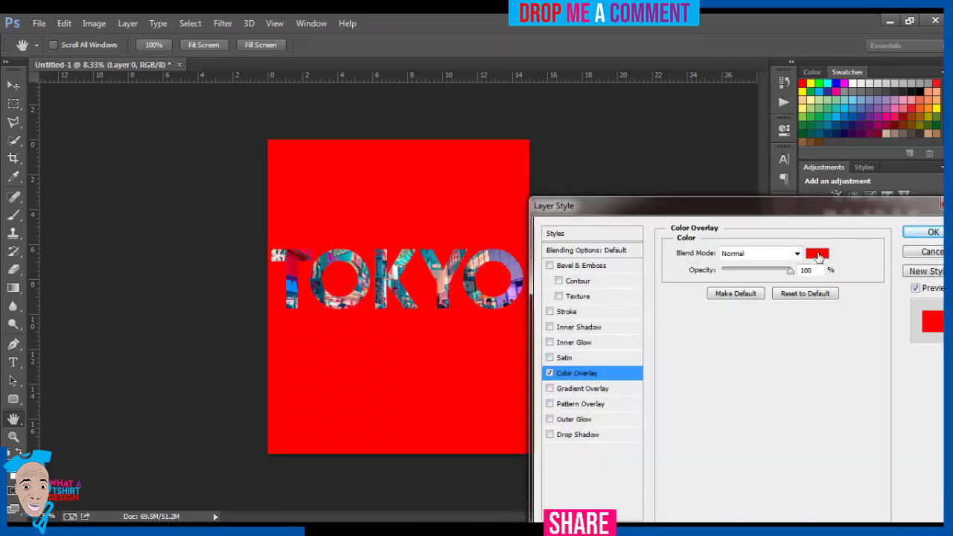
click(818, 256)
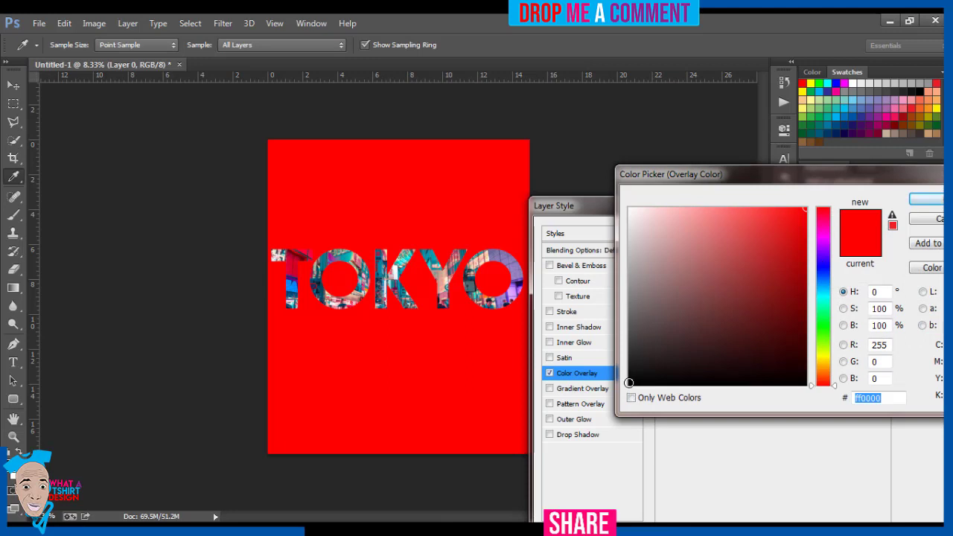
click(629, 383)
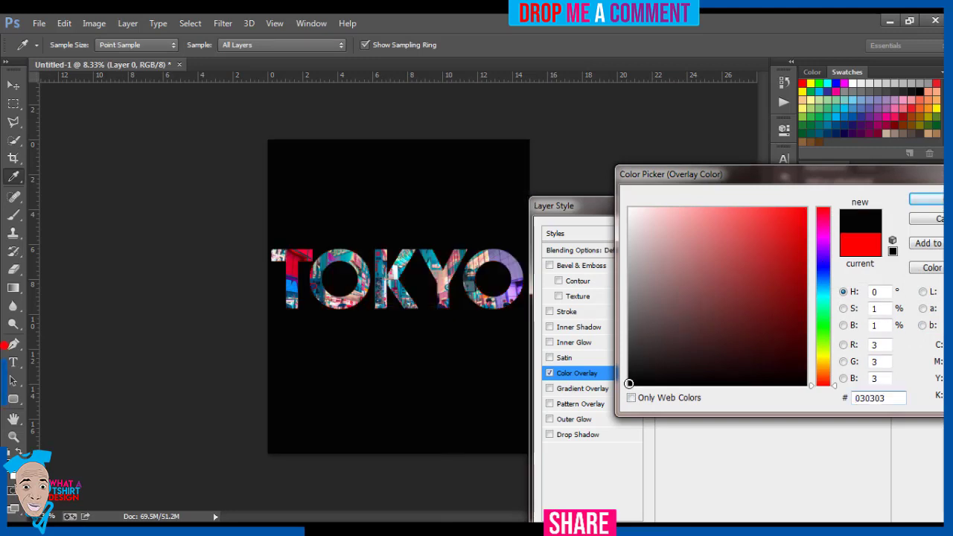
click(917, 201)
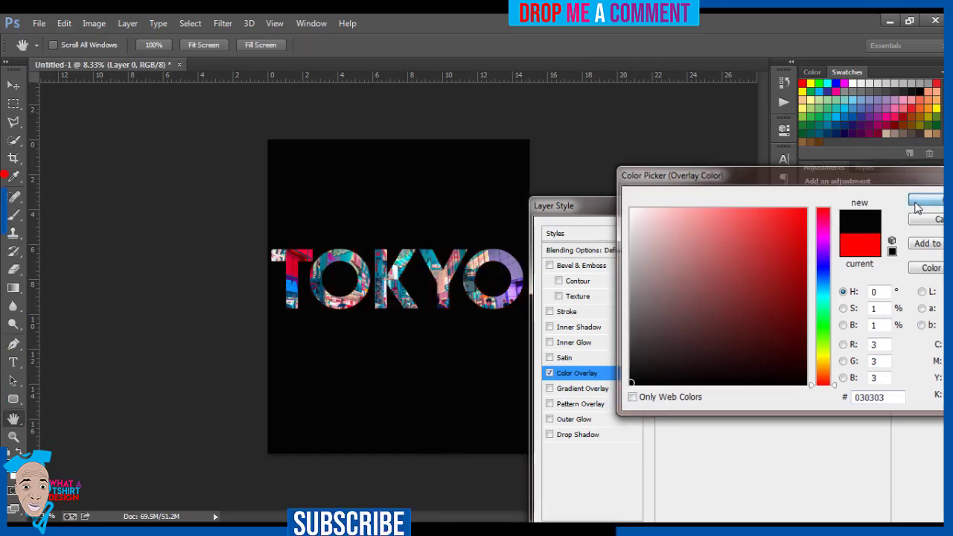
click(931, 231)
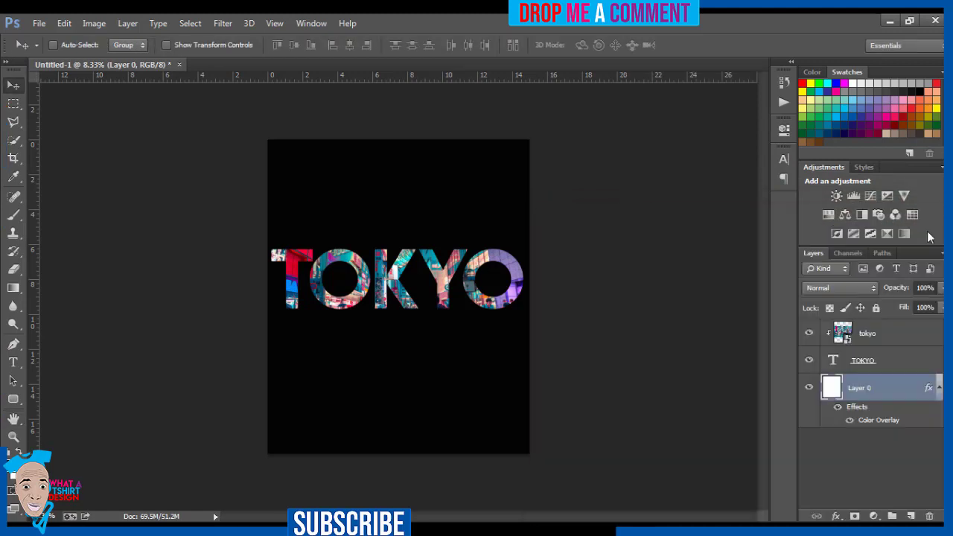
Add a Stroke effect to the TOKYO text layer, coloured purple 8275b0 sampled from the last letter O.
click(937, 337)
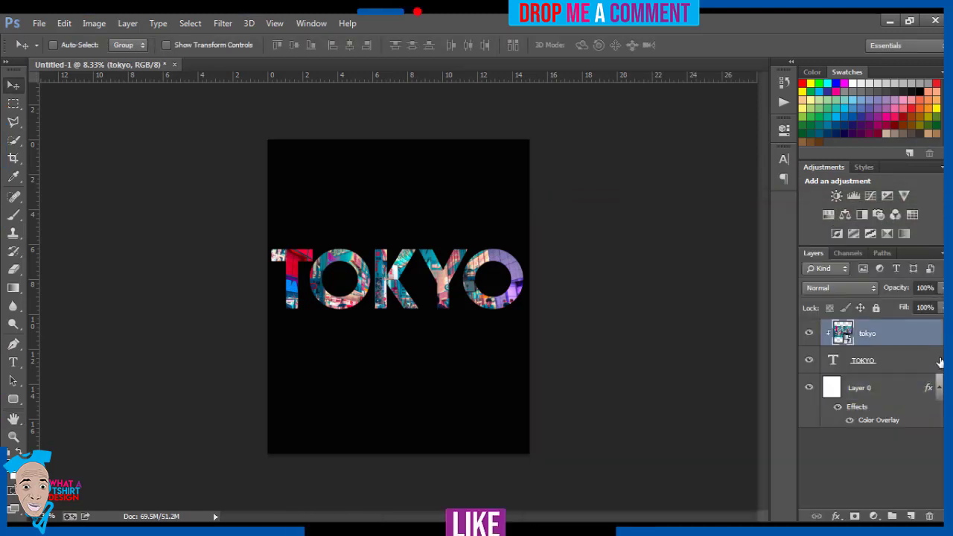
double_click(940, 362)
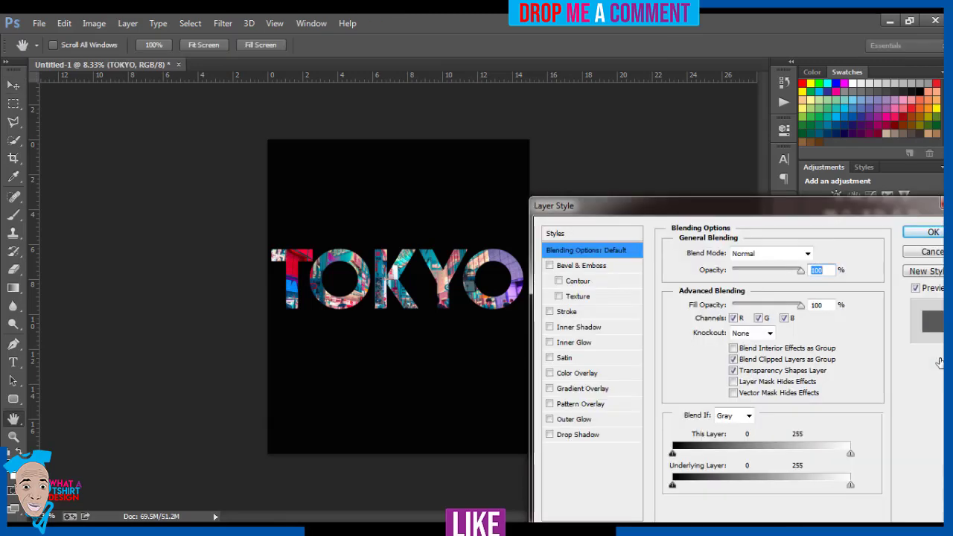
click(575, 313)
click(701, 348)
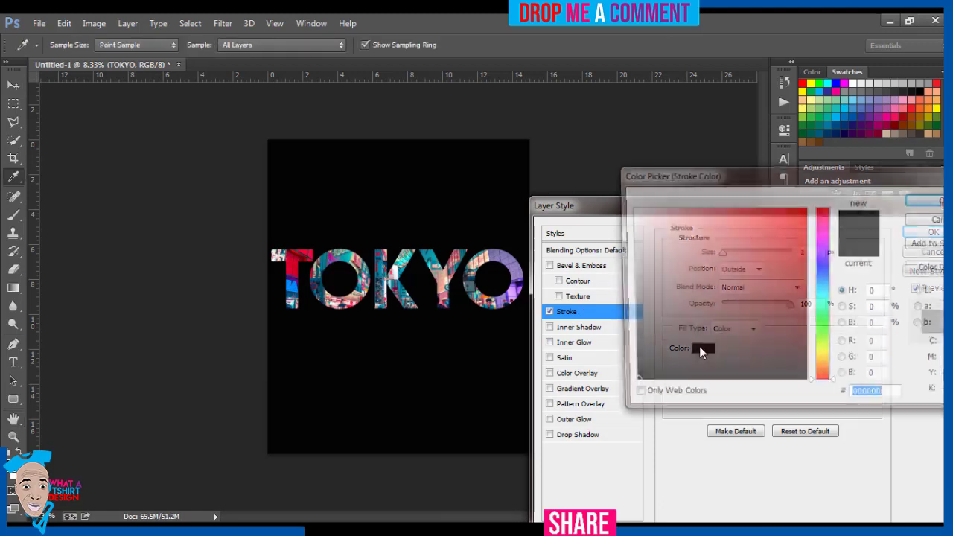
click(503, 255)
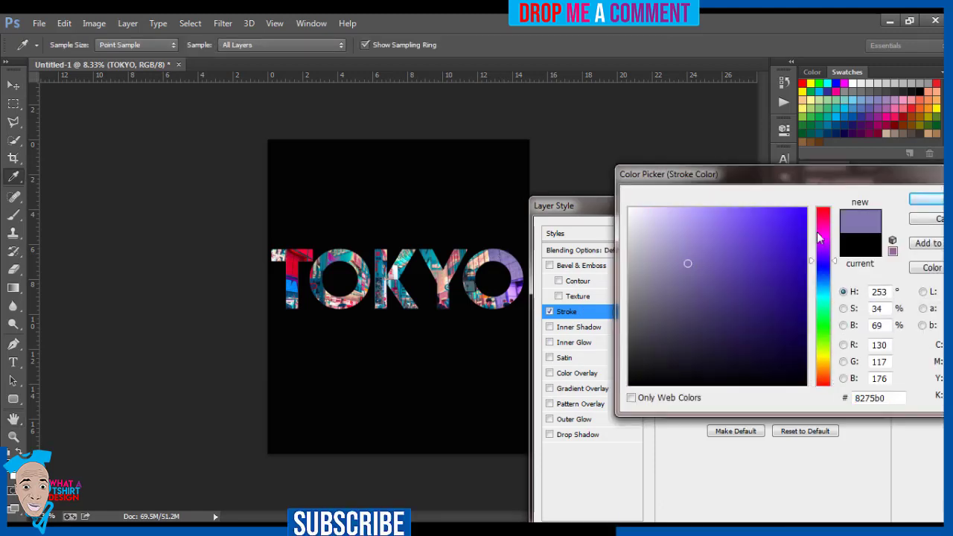
click(926, 199)
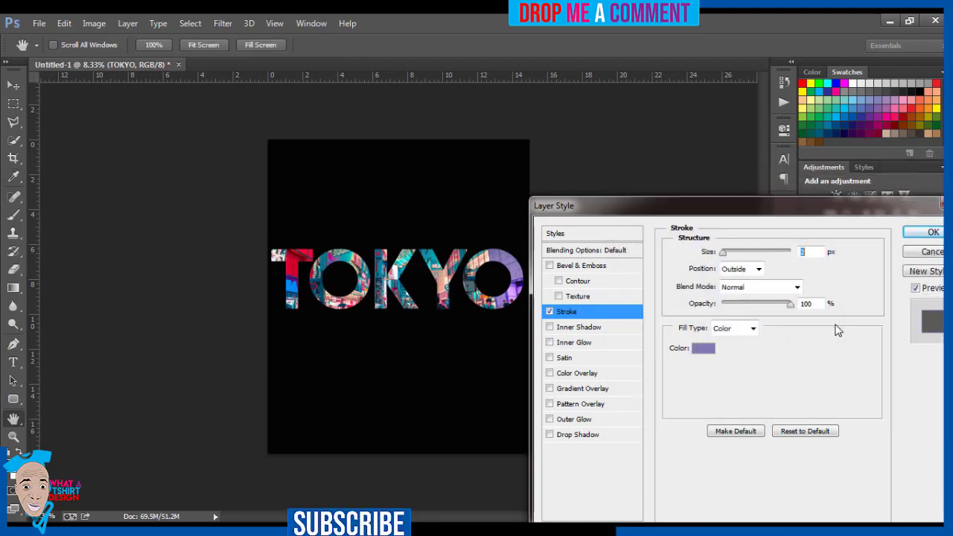
Set the size of the TOKYO text's outside stroke to 20 px.
key(Up)
key(Up)
key(Up)
key(Up)
key(Up)
key(Up)
key(Up)
key(Up)
key(Up)
key(Up)
key(Up)
key(Up)
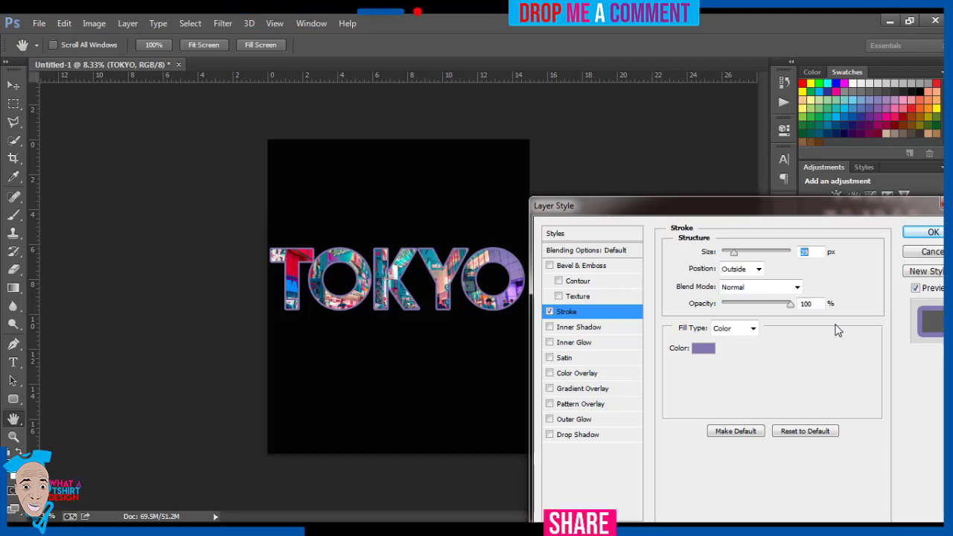
key(Down)
key(Down)
key(Down)
key(Down)
key(Down)
key(Down)
key(Down)
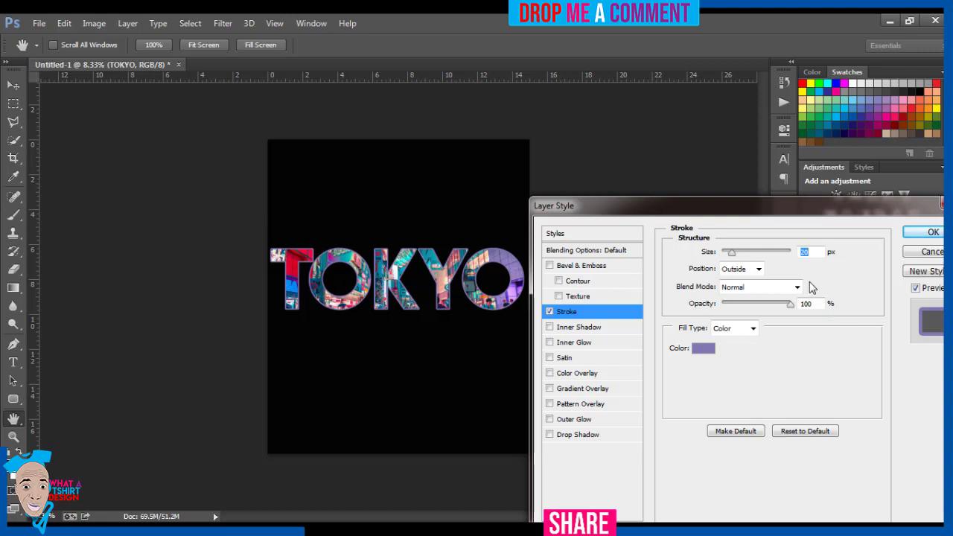
Try stroke colours sampled from the lettering, settle on bright blue 0991fe from the letter T, and apply the layer style.
click(701, 350)
click(290, 262)
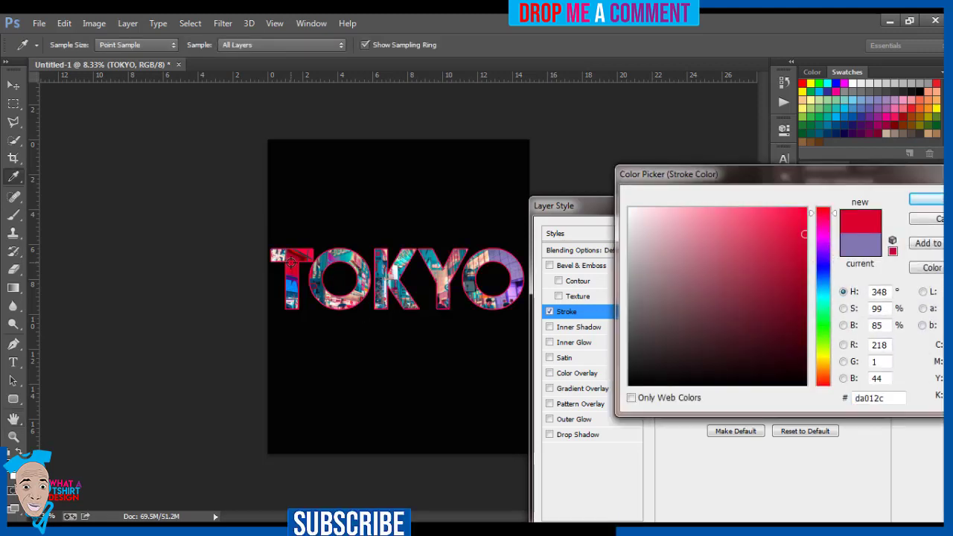
click(289, 281)
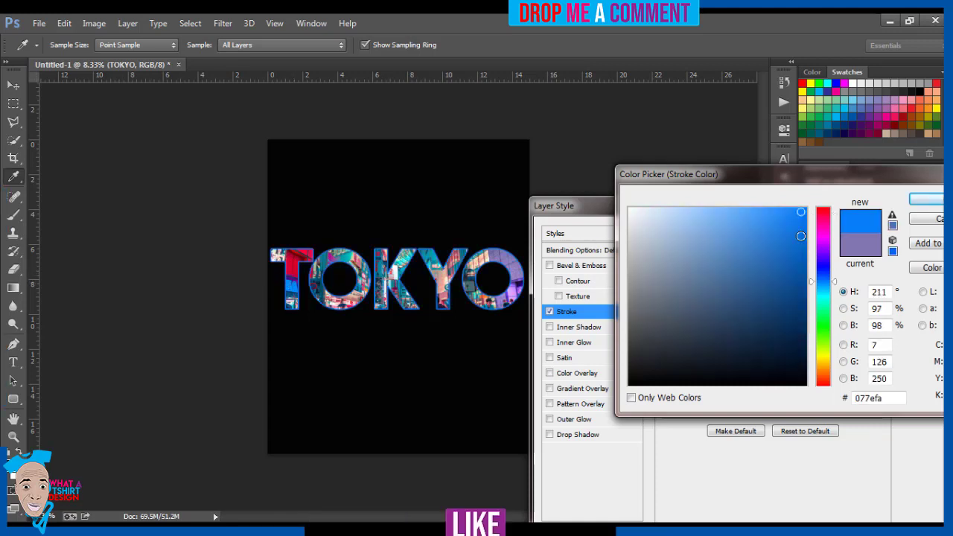
click(403, 266)
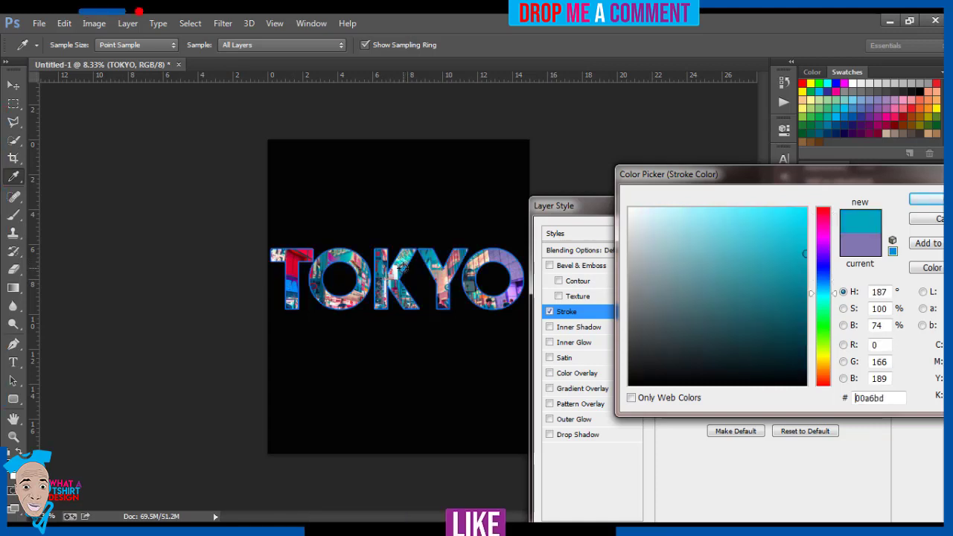
click(339, 256)
click(293, 286)
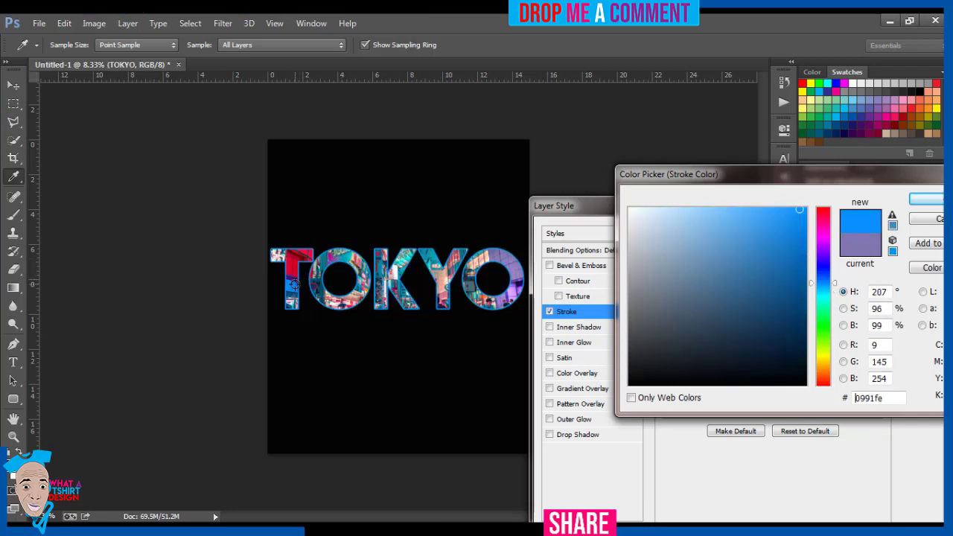
click(936, 203)
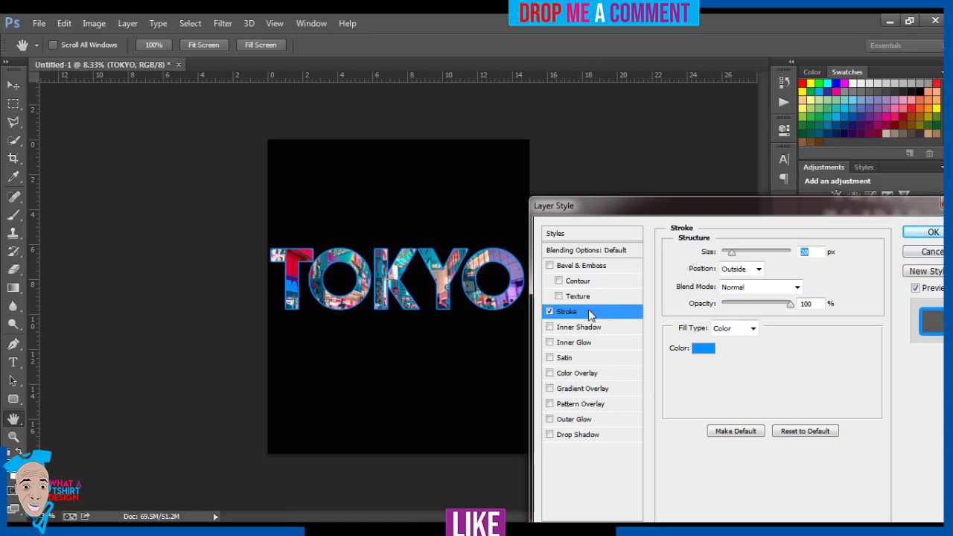
click(704, 350)
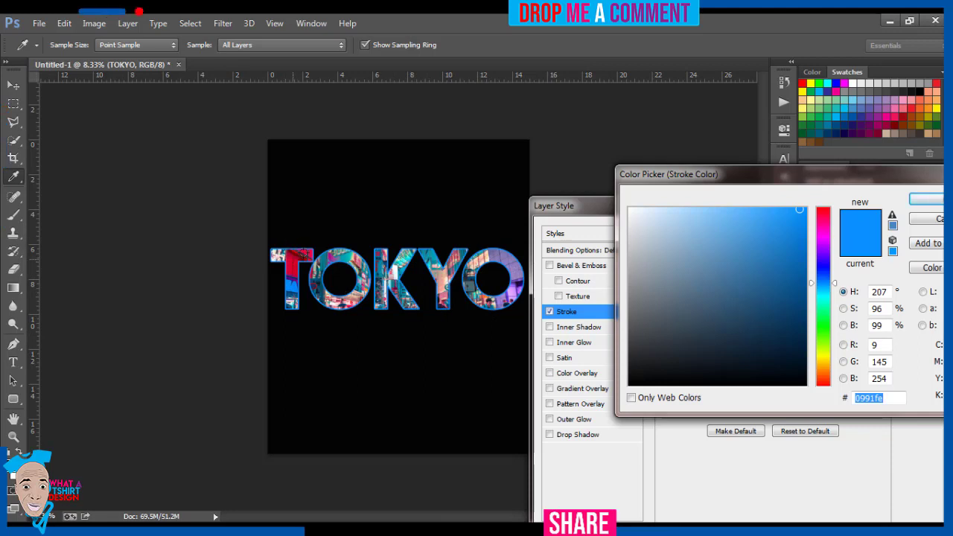
click(927, 199)
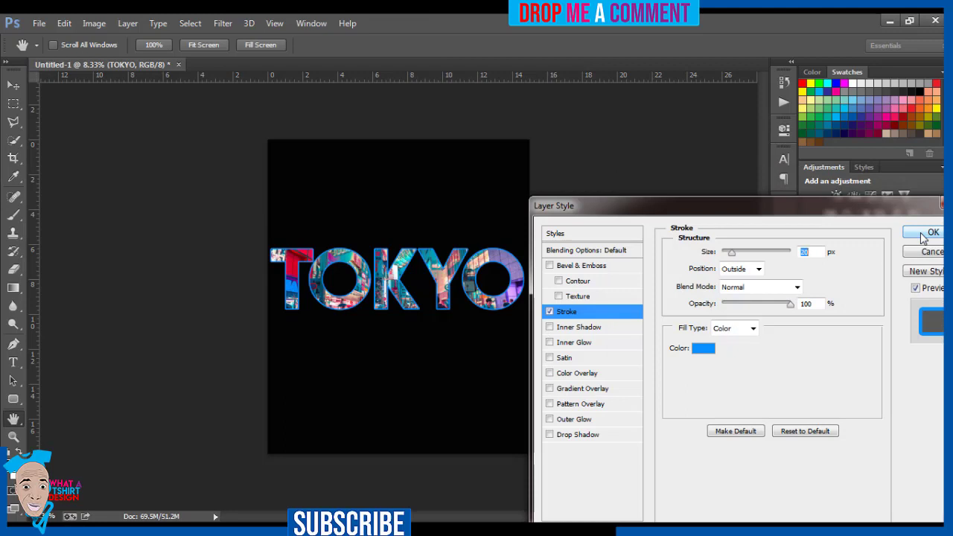
click(922, 236)
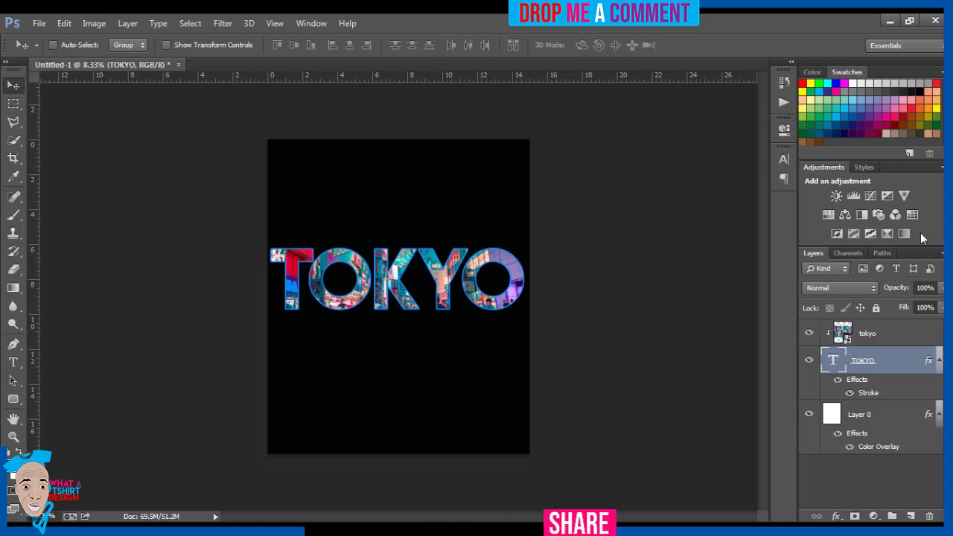
Shift the clipped tokyo photo upward so its street-level crowd fills the letters, and hide the black background layer.
click(894, 338)
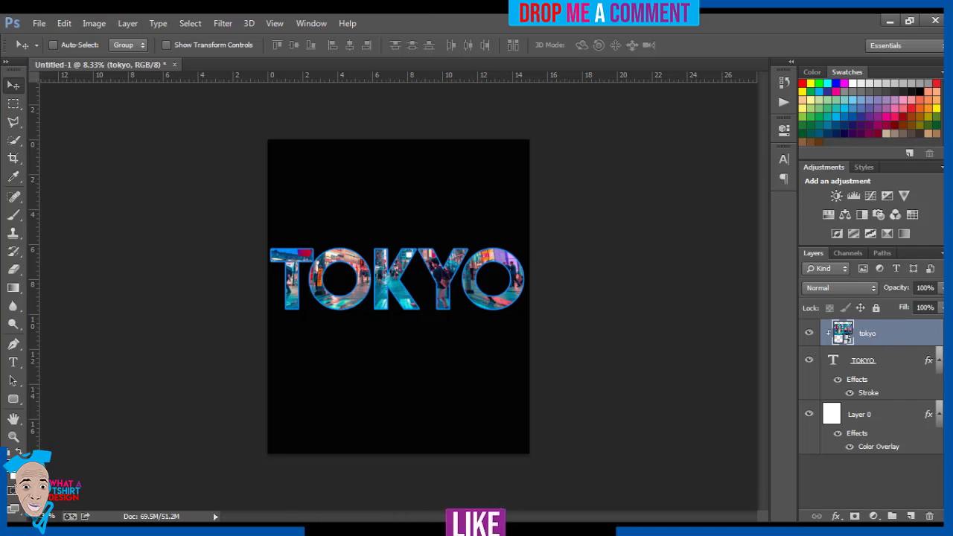
key(F10)
click(810, 416)
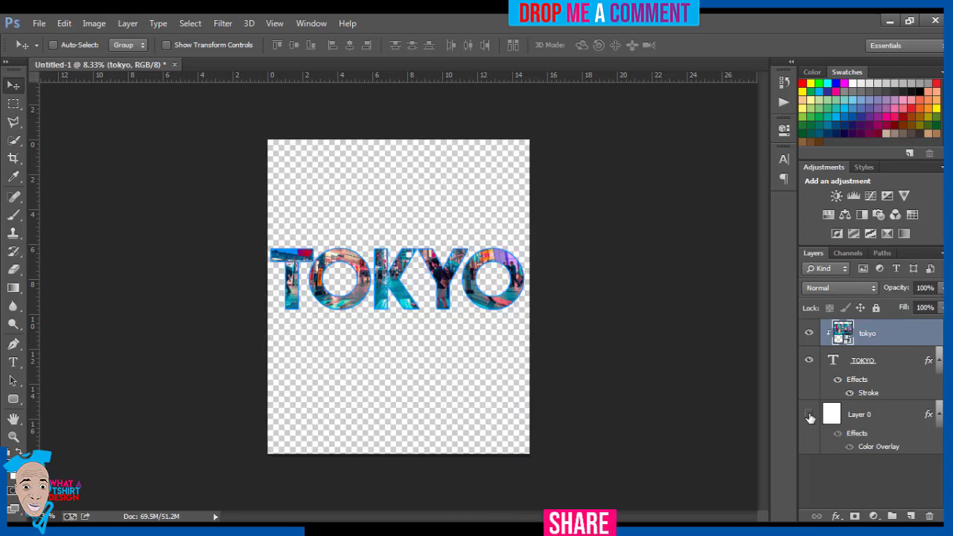
Save the document as Tokyo in Photoshop PSD format in the Pictures library, with layers kept.
click(39, 23)
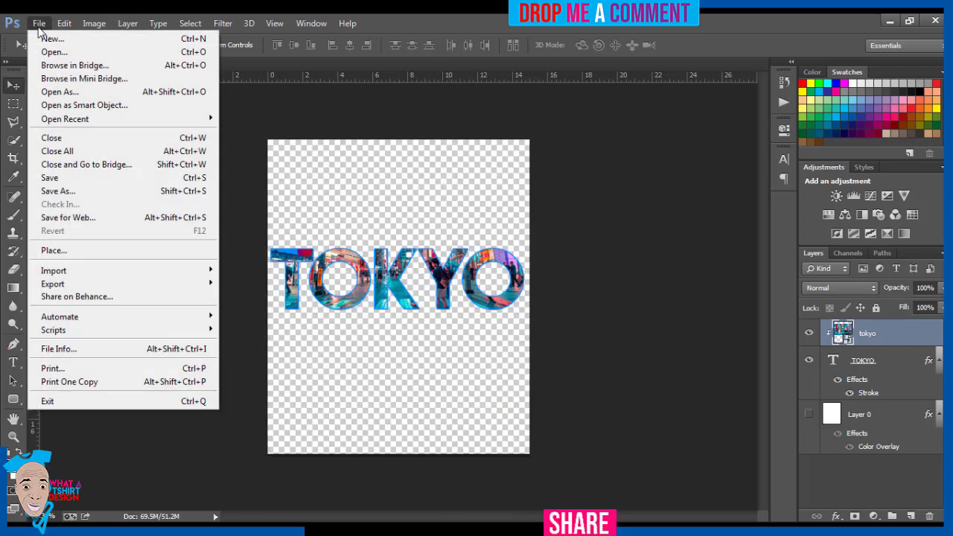
click(64, 189)
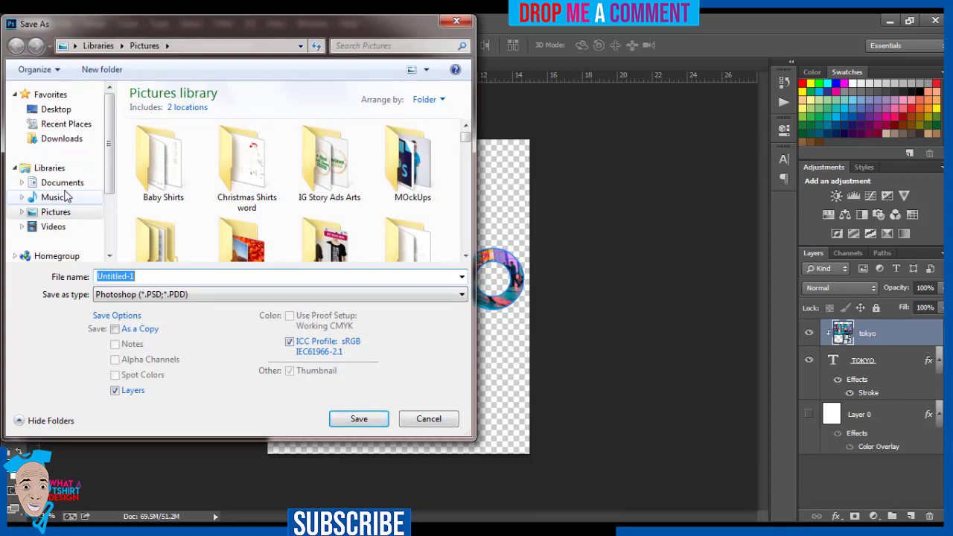
text(Tok)
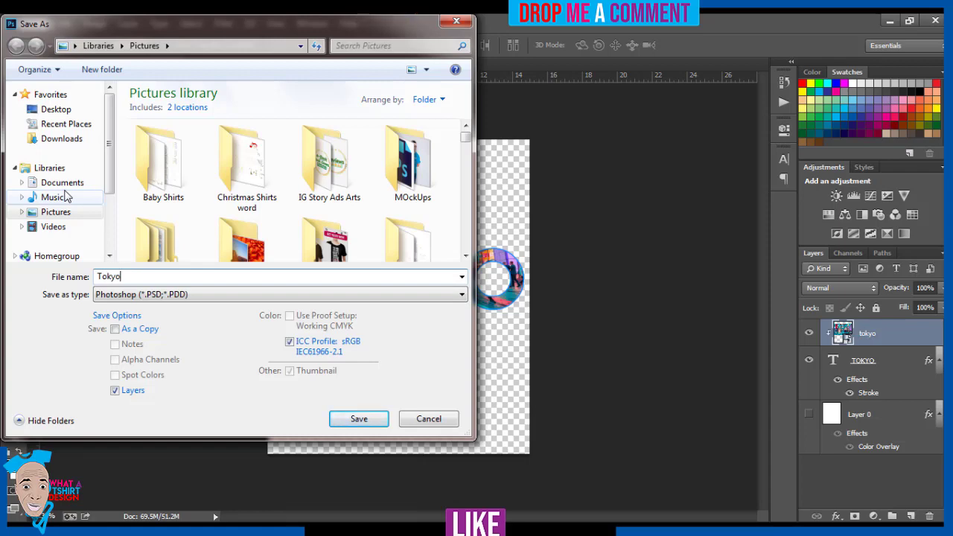
text(yo)
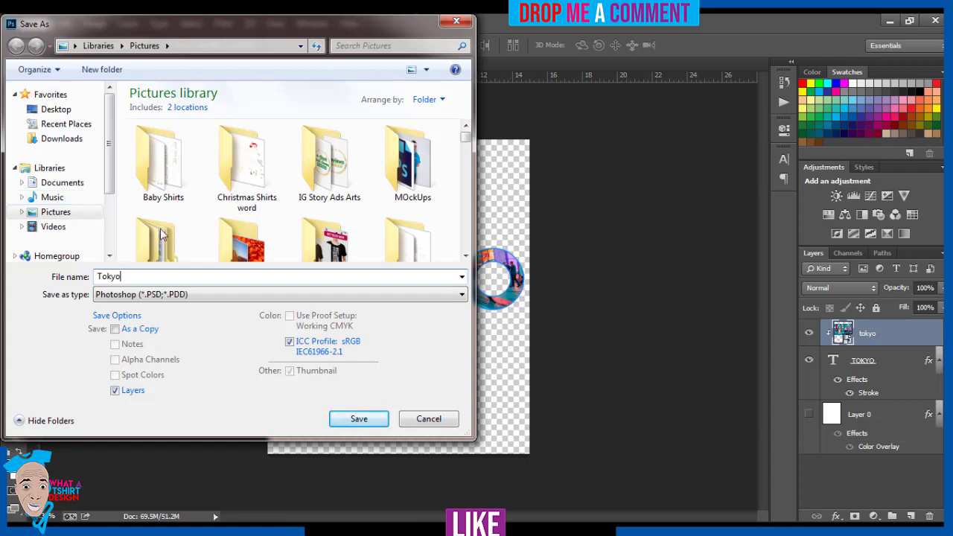
click(340, 420)
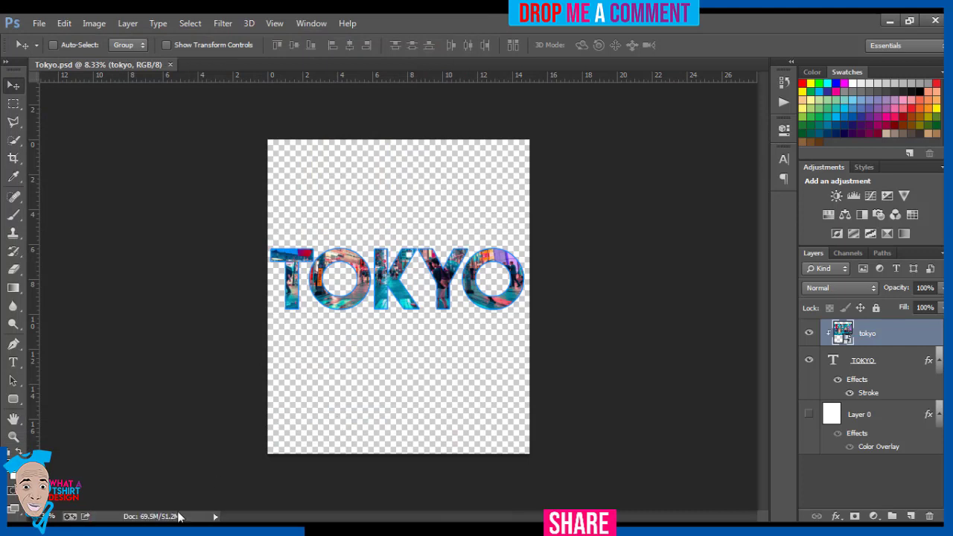
Save a PNG copy of the design as Tokyo in the Pictures library, using None / Fast compression and Interlaced.
click(38, 23)
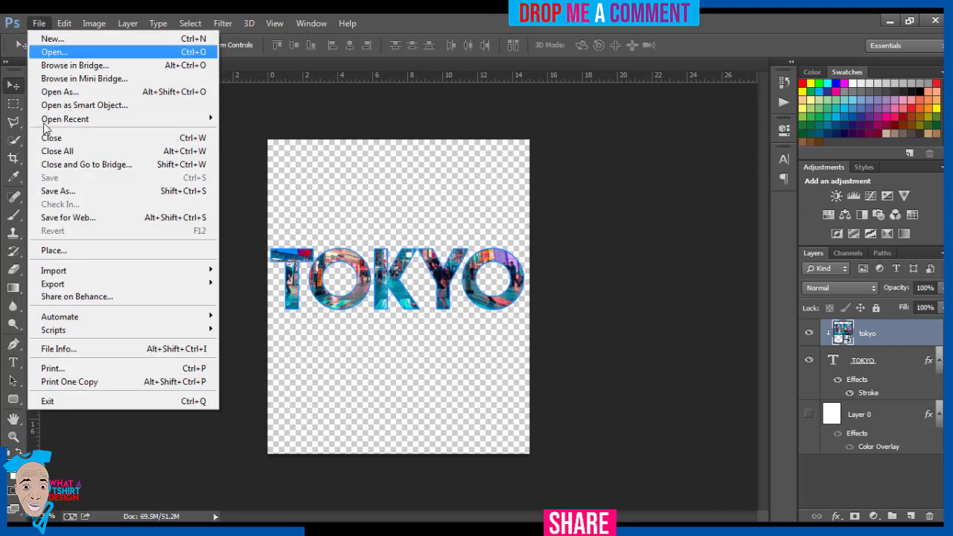
click(61, 191)
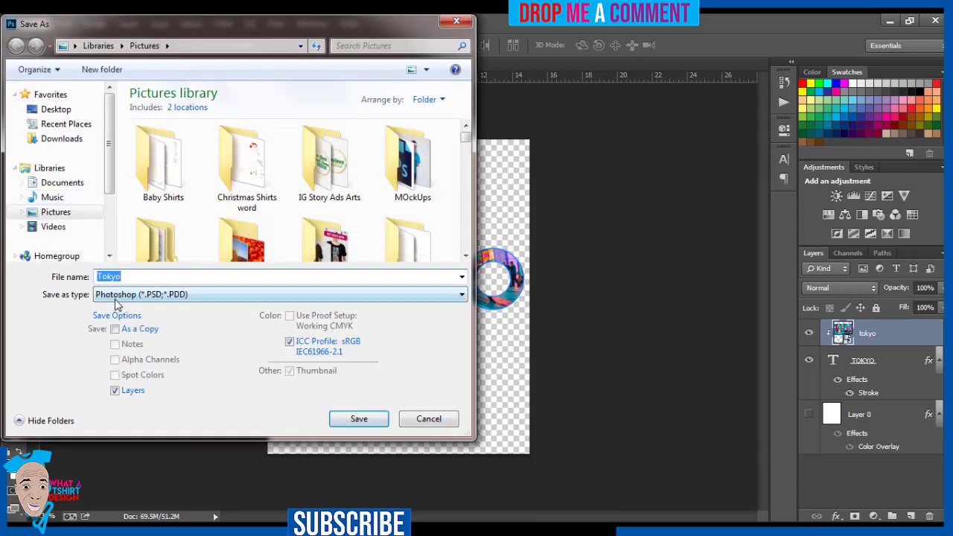
click(115, 297)
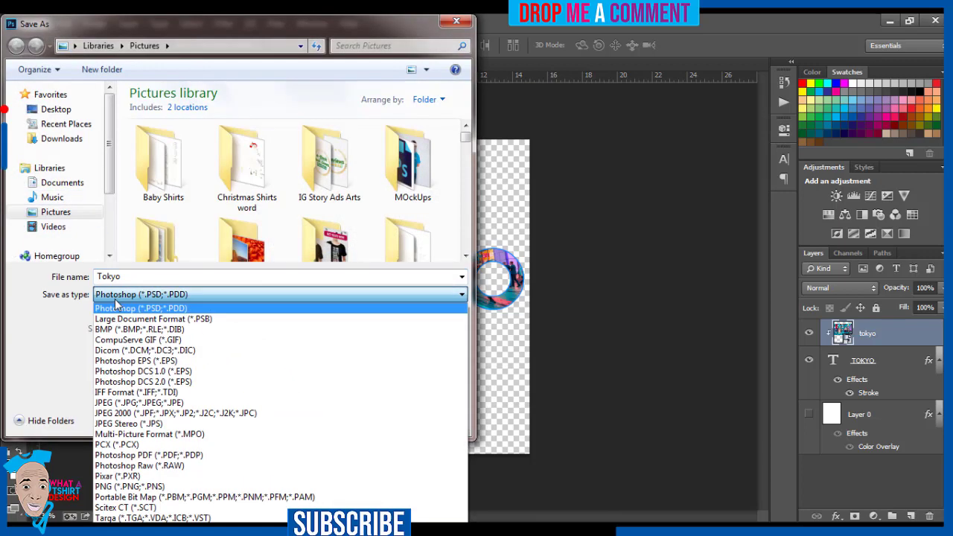
click(128, 487)
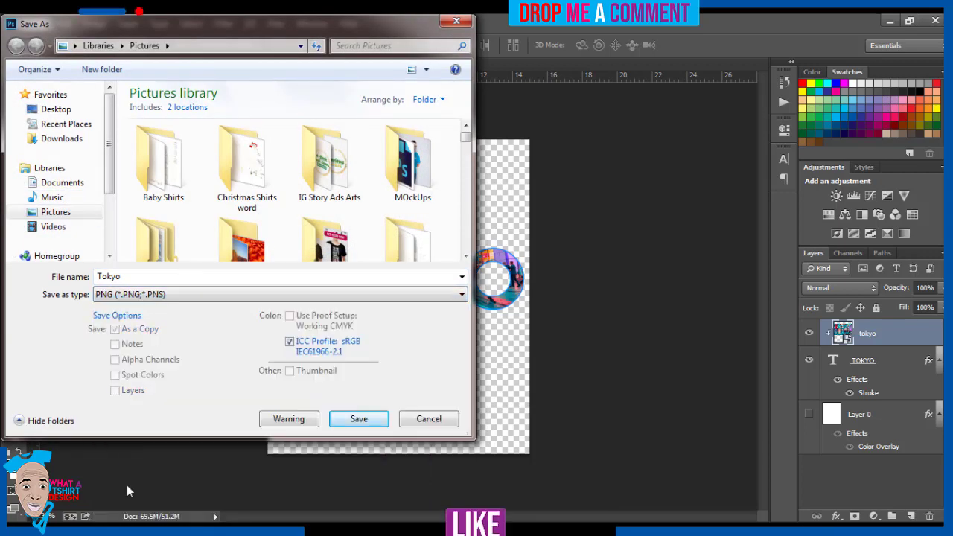
click(363, 420)
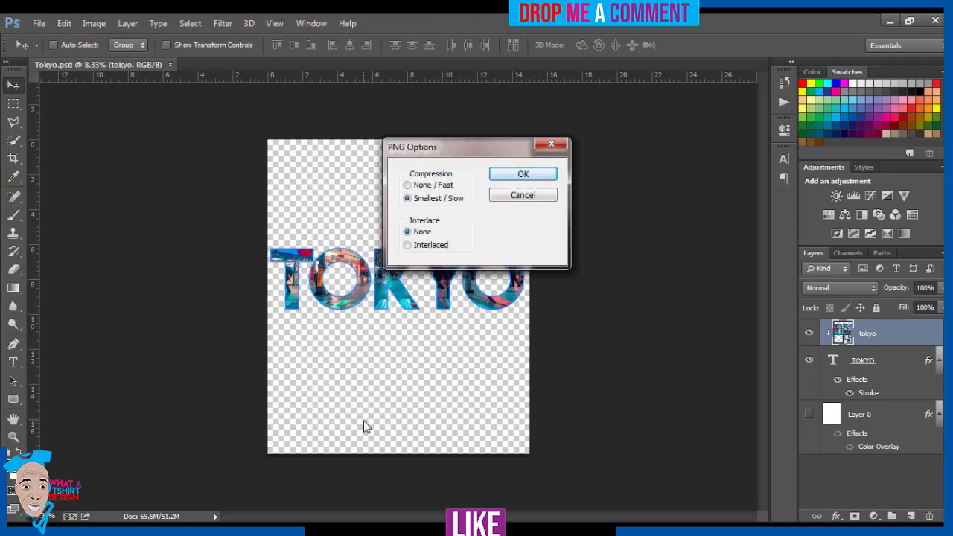
click(445, 186)
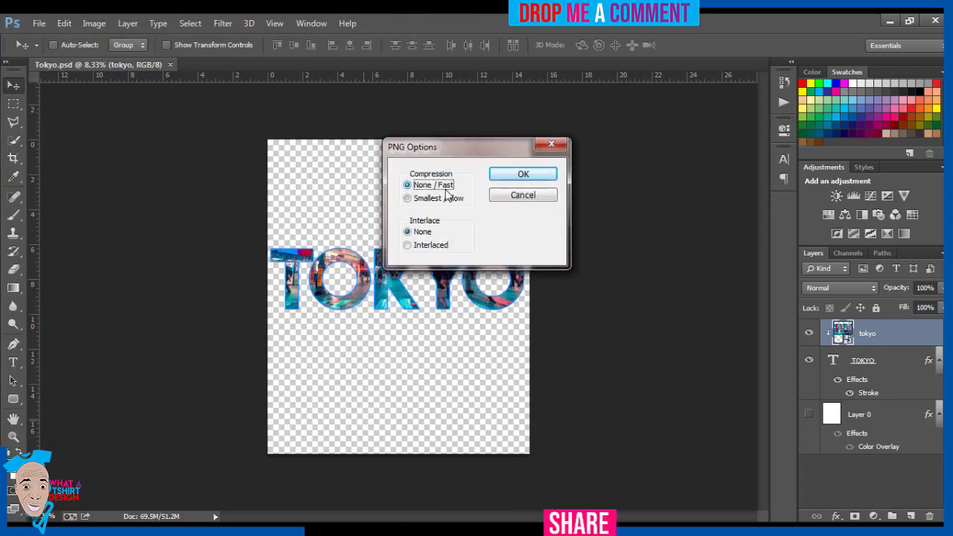
click(443, 247)
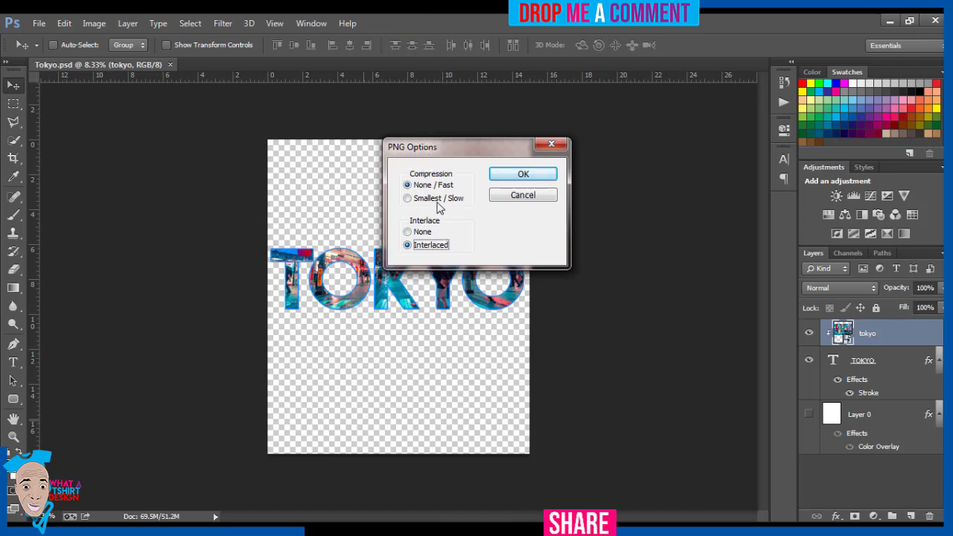
click(522, 174)
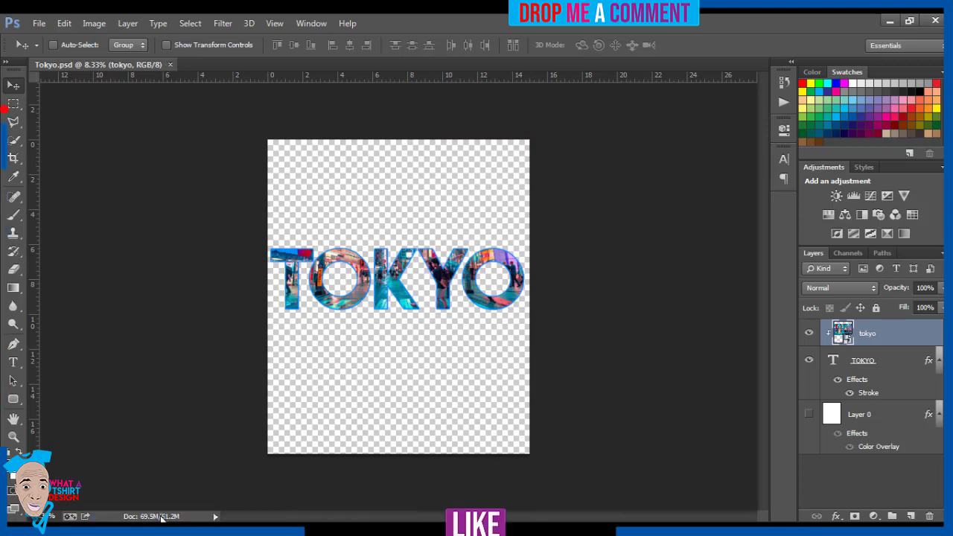
Open the New tshirt mockup on hunger PSD from the MOckUps folder in the Pictures library, and close the browser window.
mouse_move(98, 530)
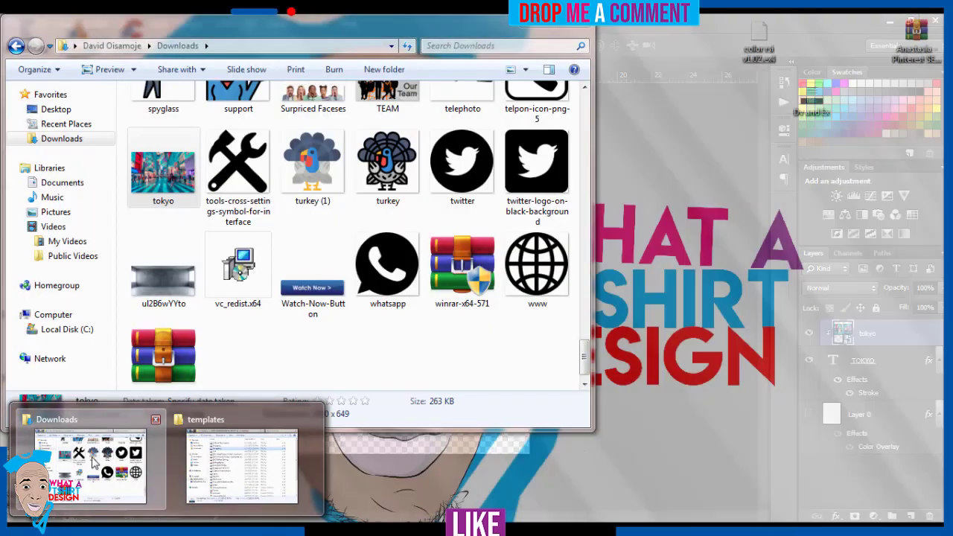
click(93, 462)
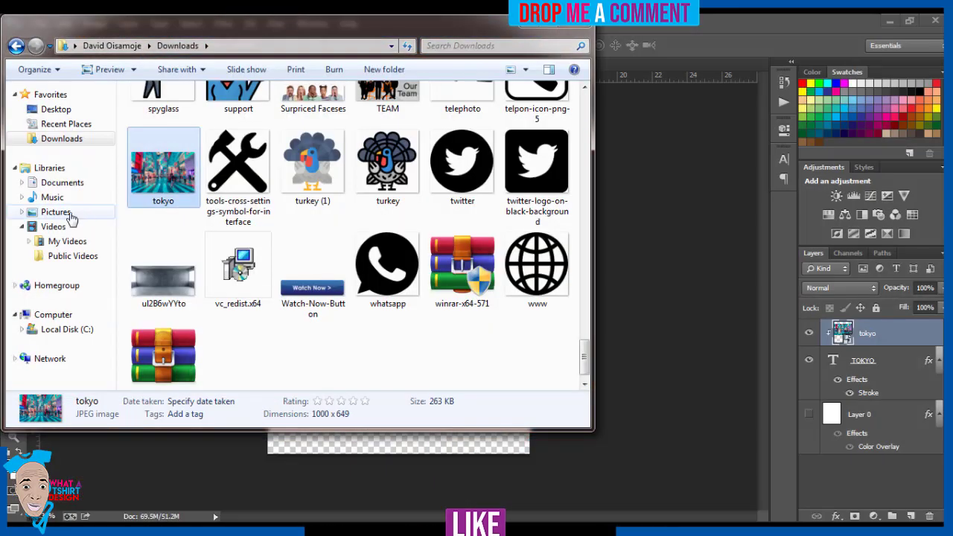
click(71, 215)
click(394, 167)
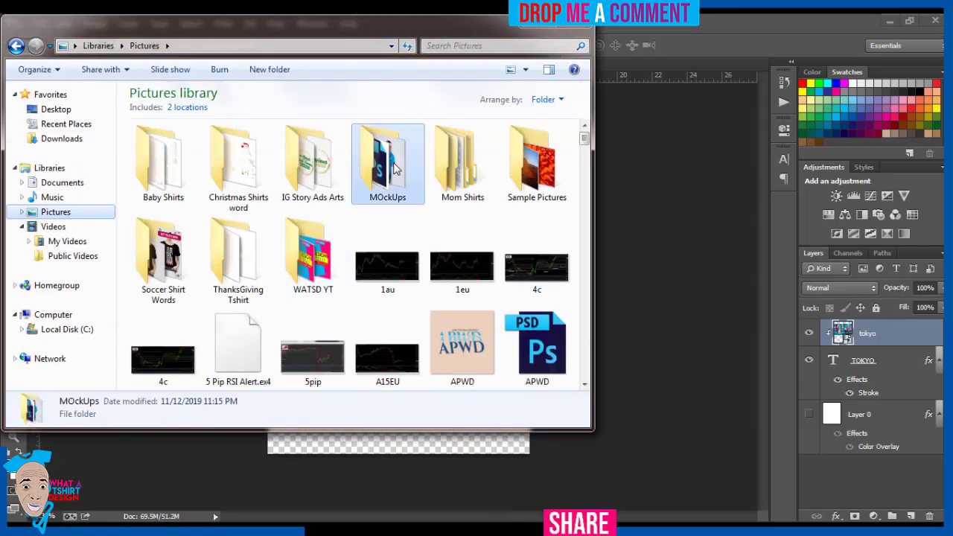
double_click(395, 168)
click(250, 269)
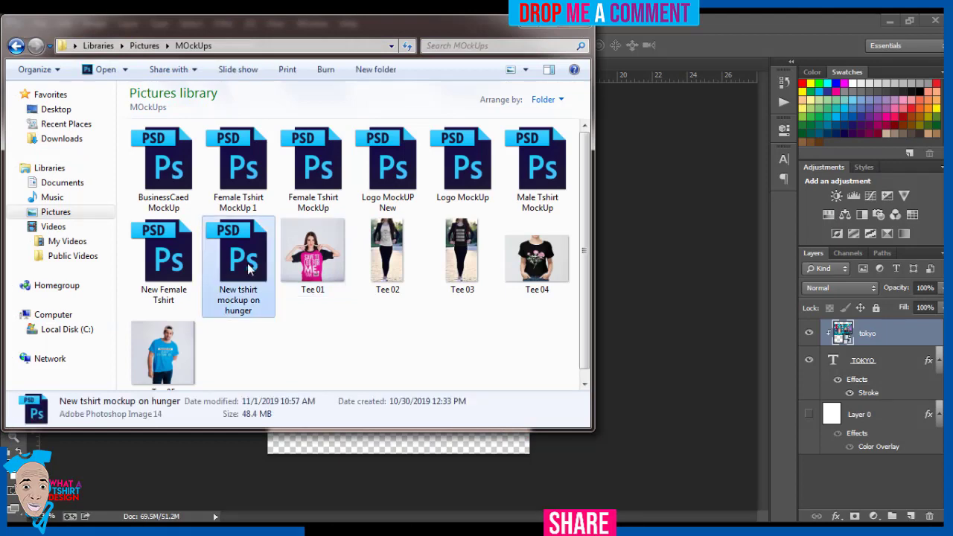
double_click(248, 269)
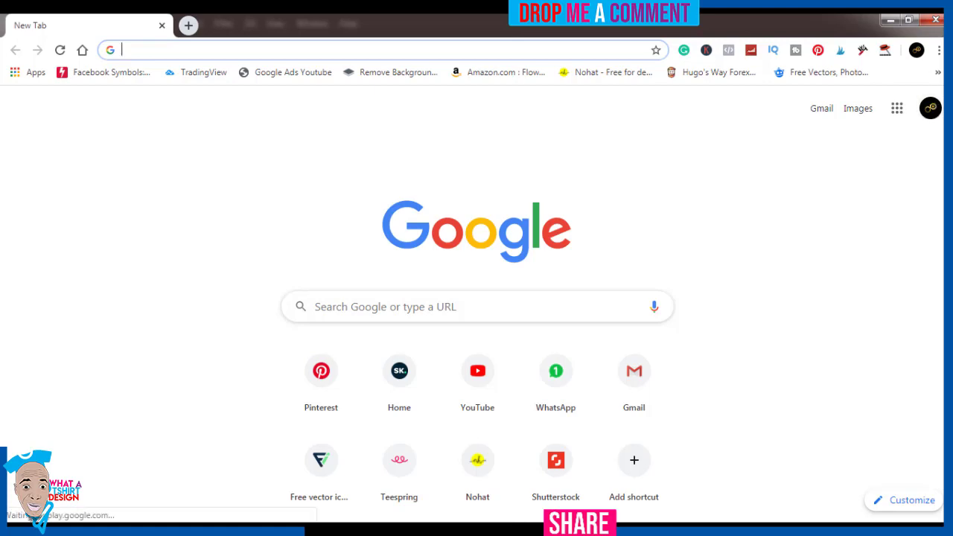
click(937, 19)
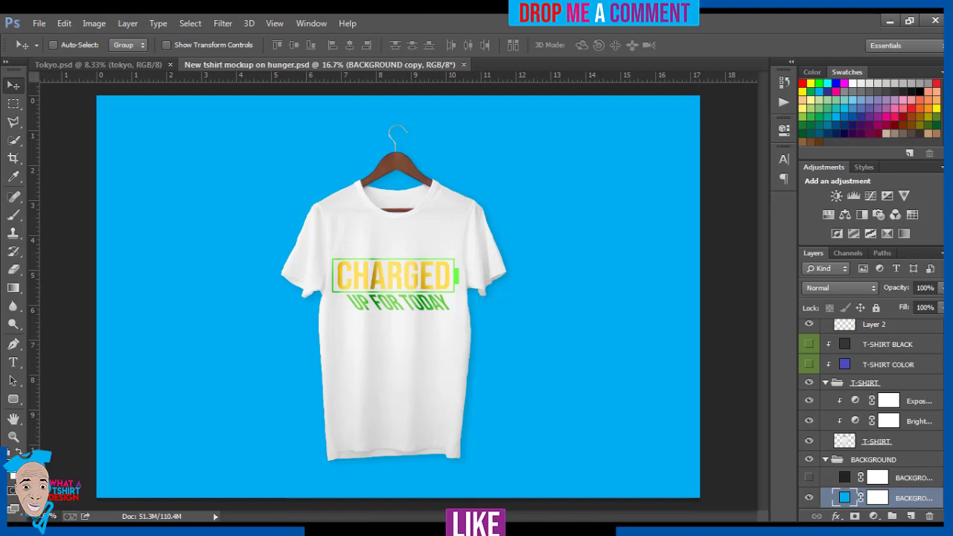
Open the contents of the mockup's YOUR DESIGN HERE smart object and hide the charged up layer.
scroll(872, 413, up, 4)
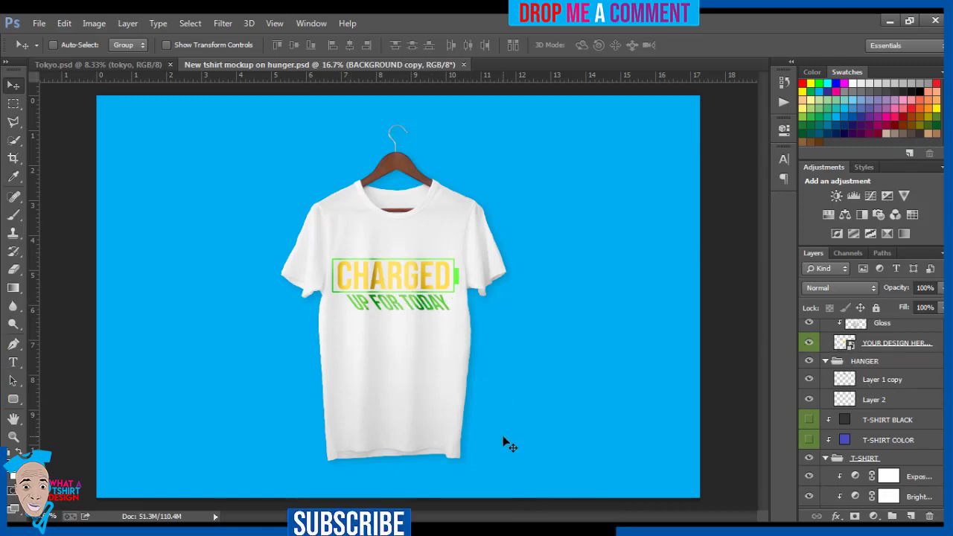
double_click(841, 345)
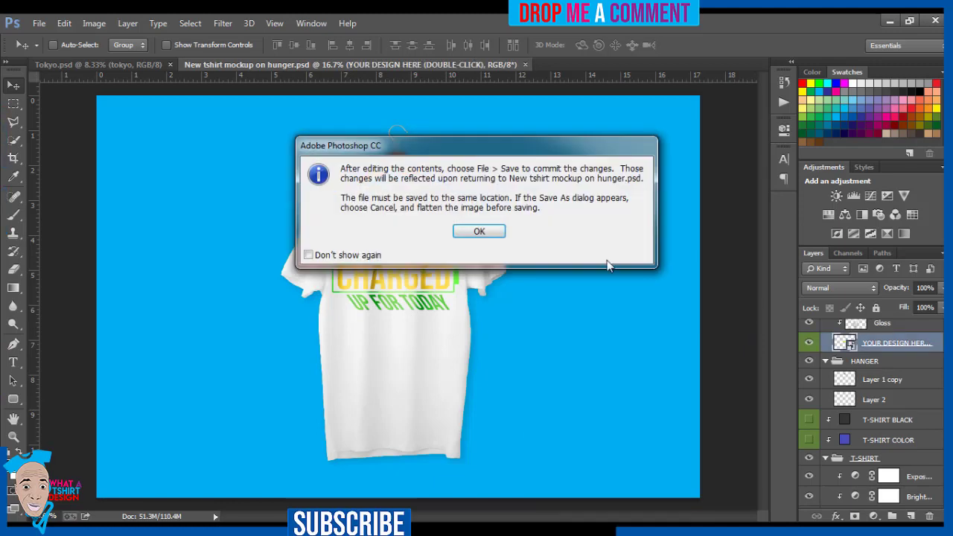
click(492, 233)
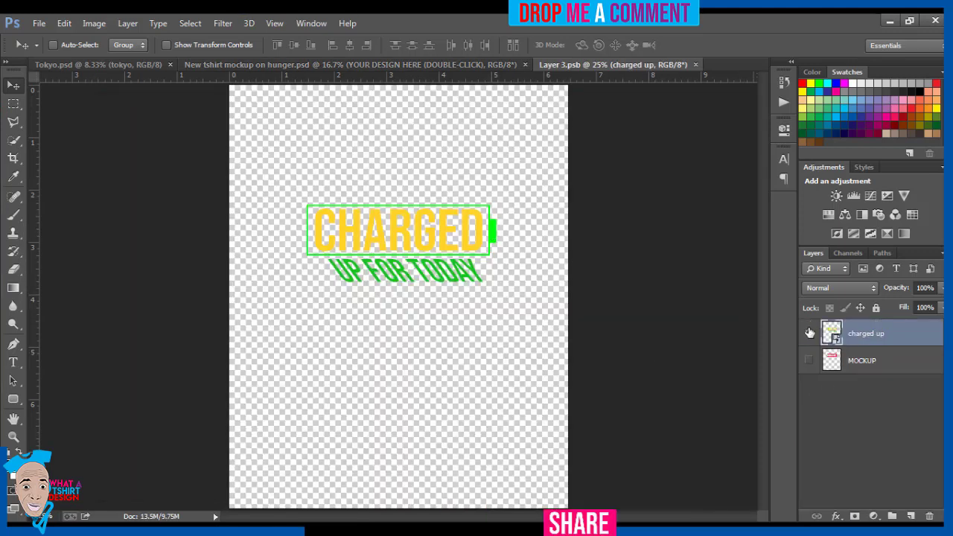
click(810, 333)
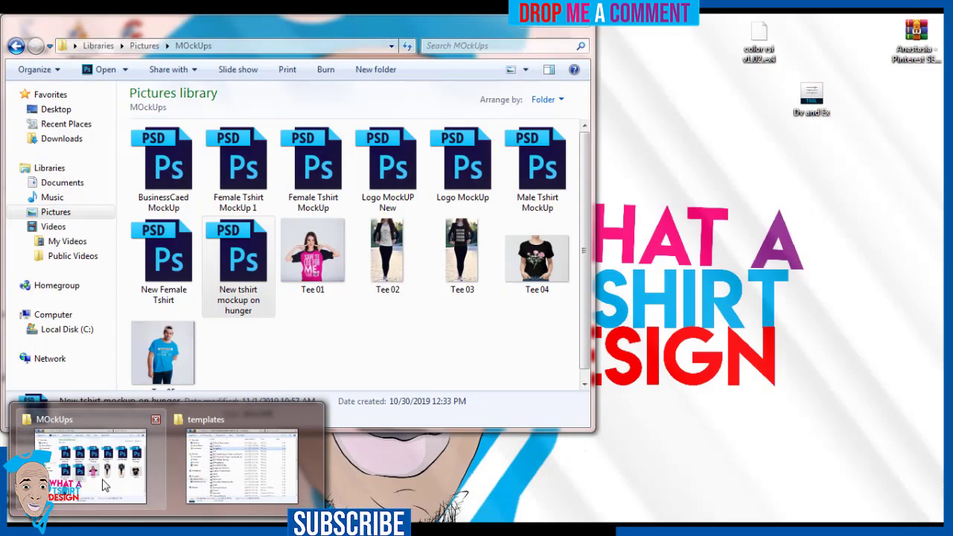
Switch to the file explorer and look through the Pictures library for the exported Tokyo image.
click(96, 454)
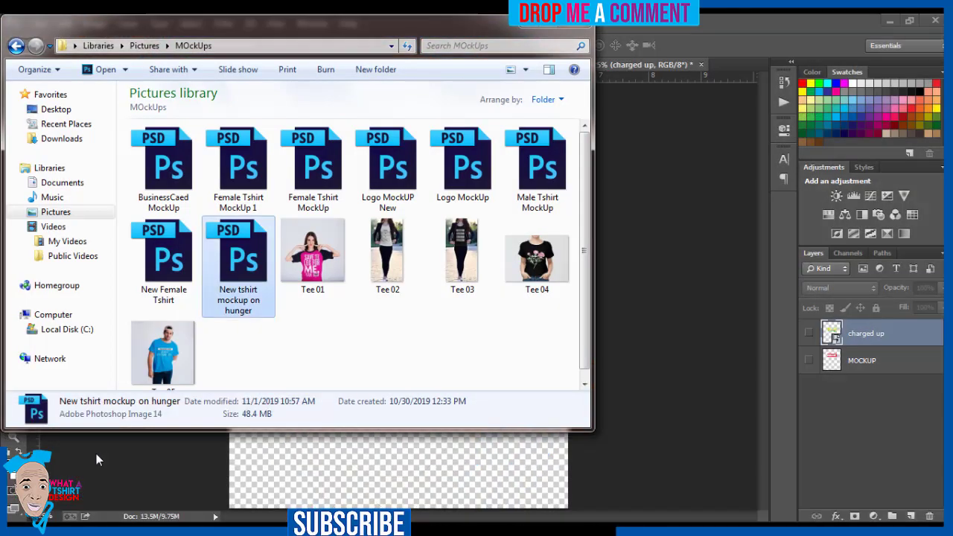
click(58, 213)
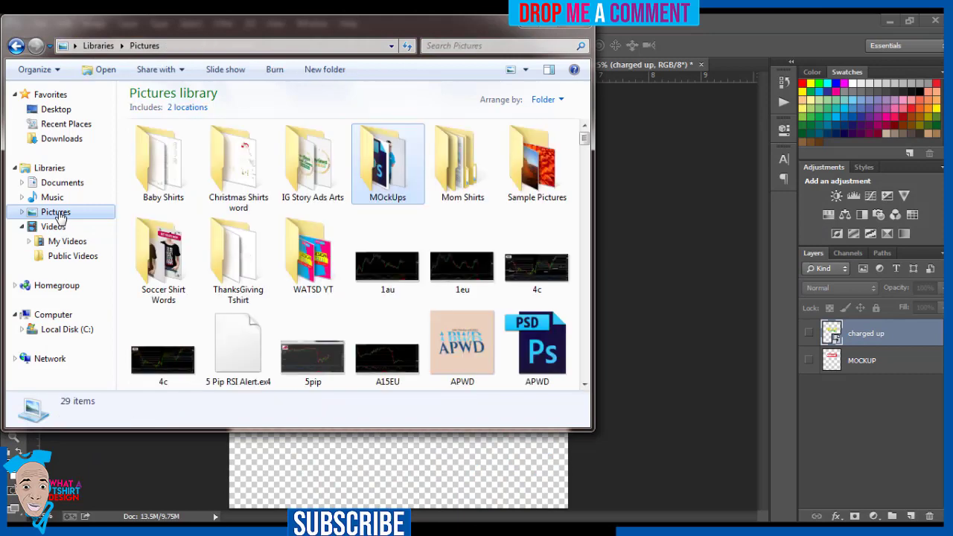
click(304, 254)
key(y)
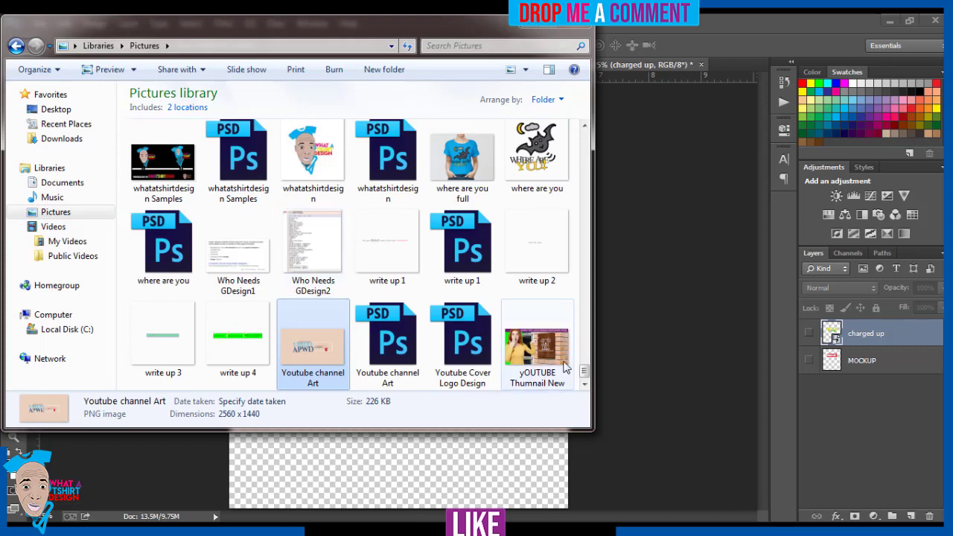
click(405, 339)
key(Right)
key(Right)
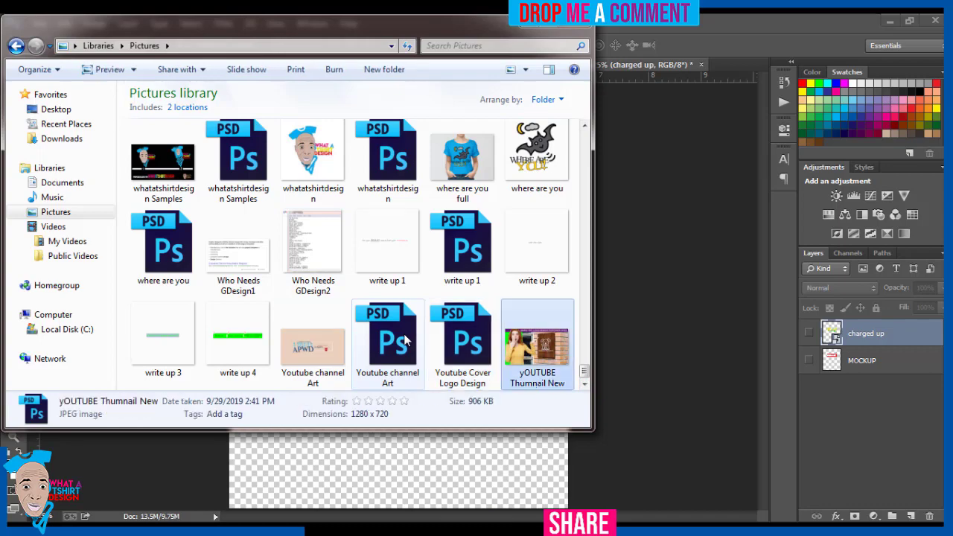
key(Left)
key(Left)
key(Left)
key(Right)
key(Right)
key(Right)
key(Left)
key(Left)
key(Left)
key(Right)
key(Right)
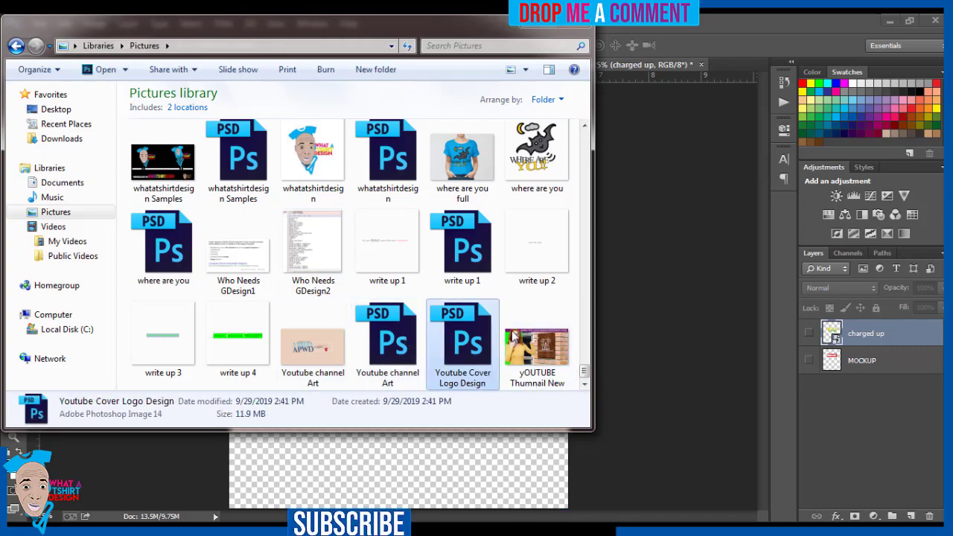
drag(584, 376, 585, 243)
Place the Tokyo PNG from the Pictures library into the smart object document, scaled about its centre to about 29%.
click(554, 254)
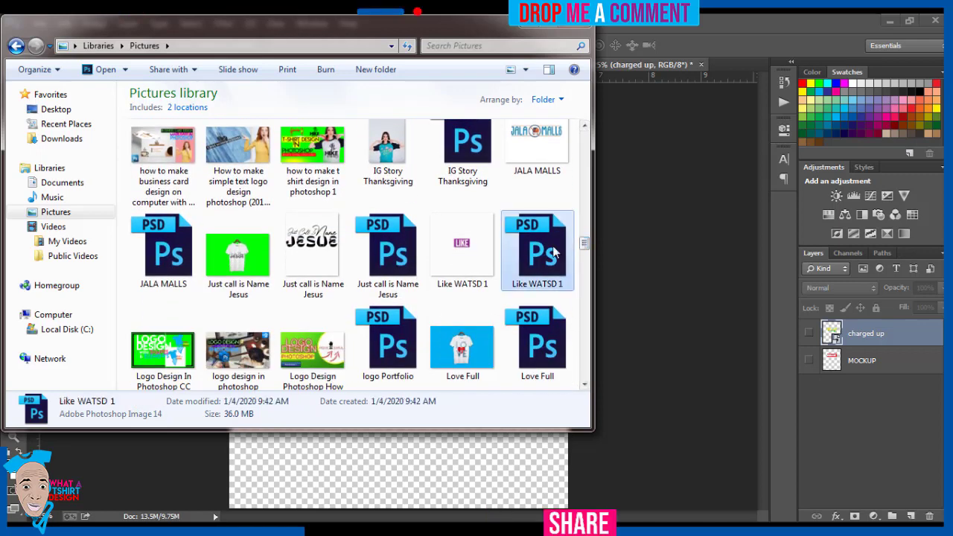
key(t)
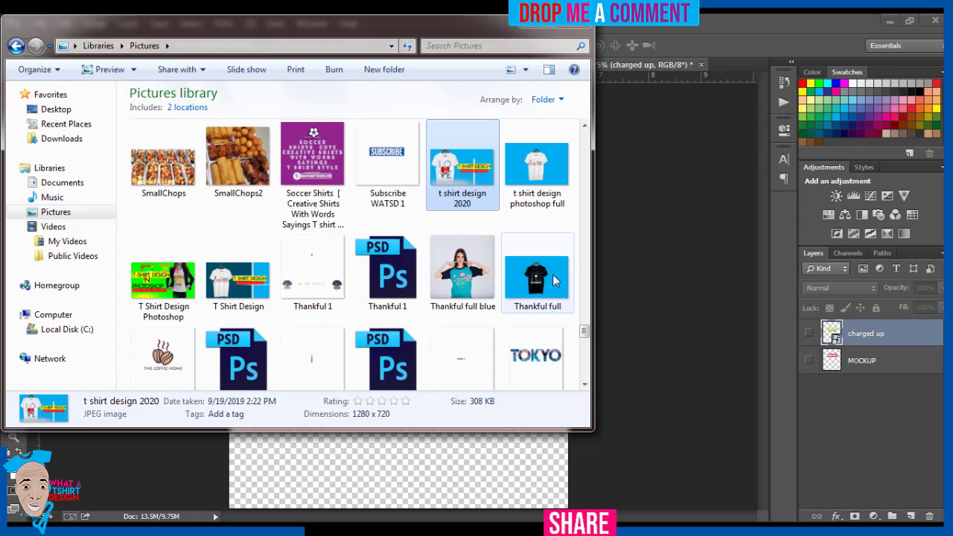
drag(541, 359, 458, 457)
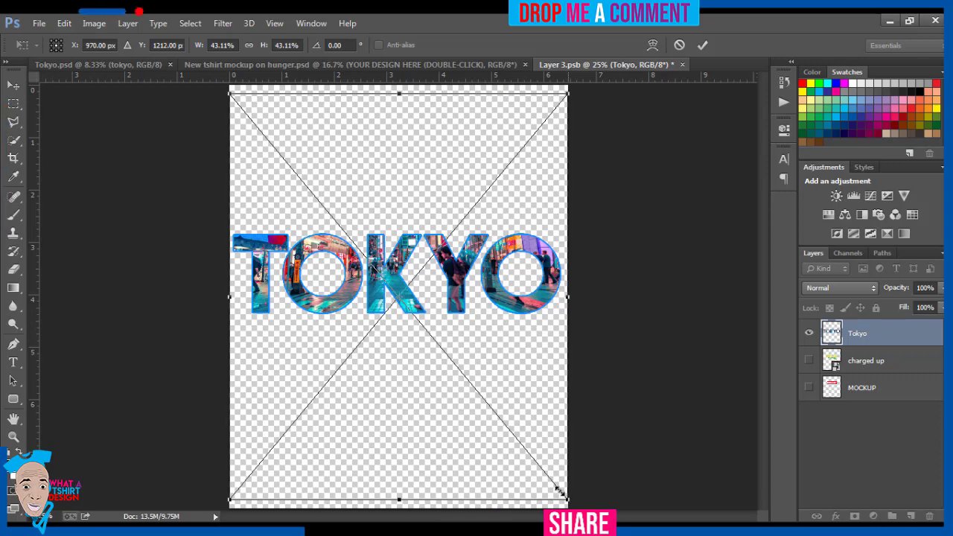
drag(567, 498, 511, 433)
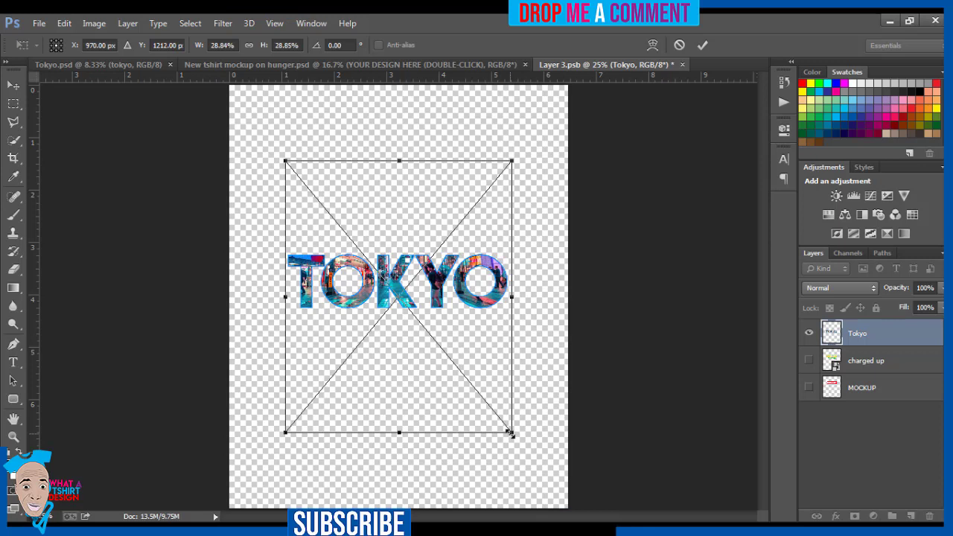
key(Return)
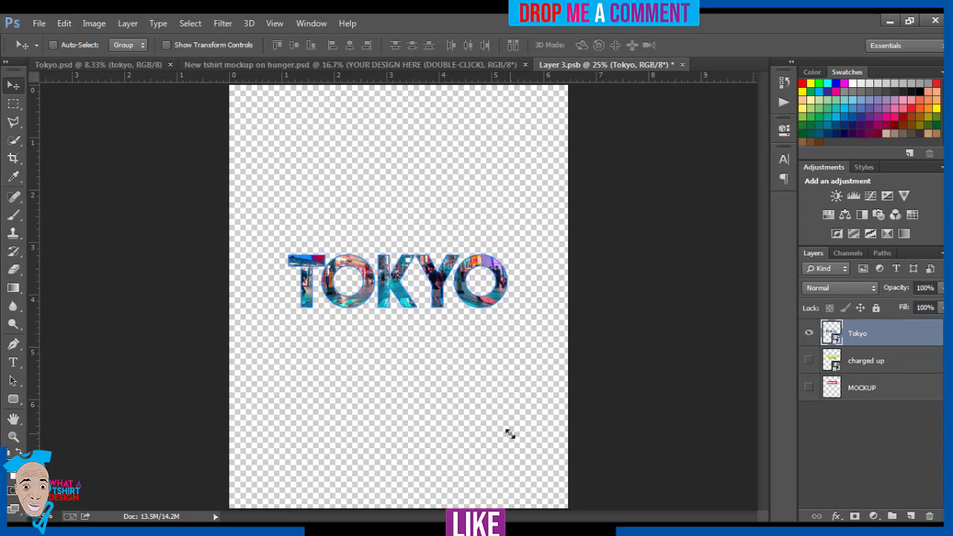
Enlarge the placed Tokyo layer proportionally to about 30.5%, about 4.58 by 5.50 in.
key(ctrl+t)
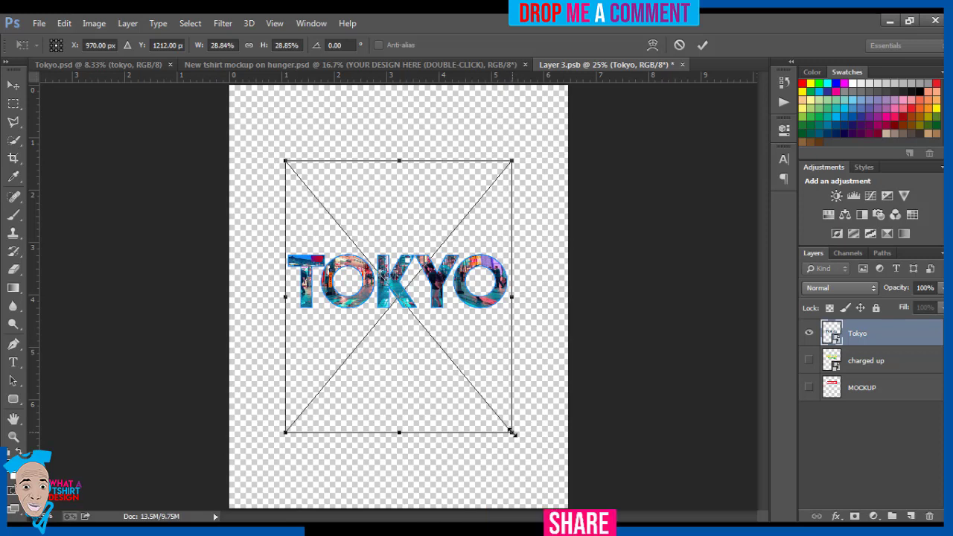
mouse_move(514, 434)
mouse_down()
mouse_move(537, 474)
mouse_move(504, 425)
mouse_move(516, 442)
mouse_up()
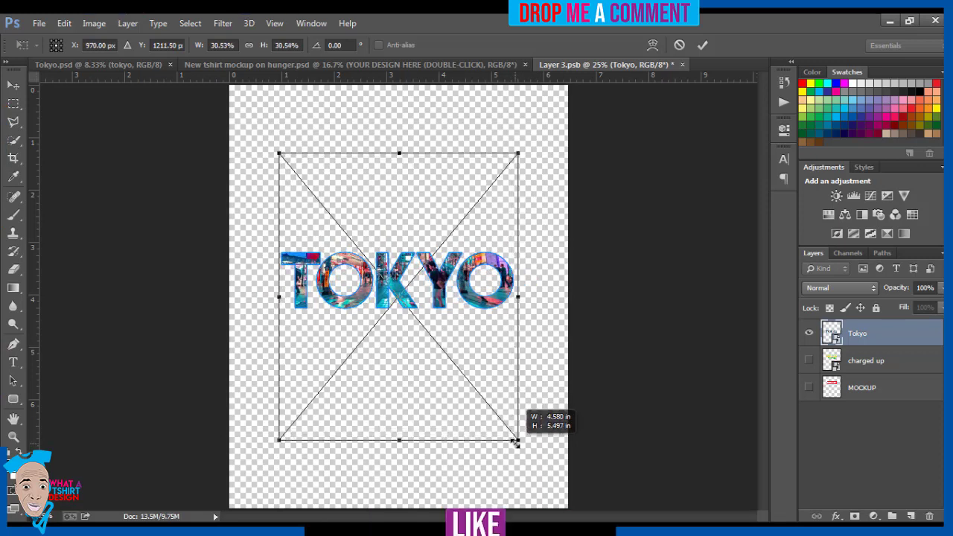
drag(515, 442, 515, 443)
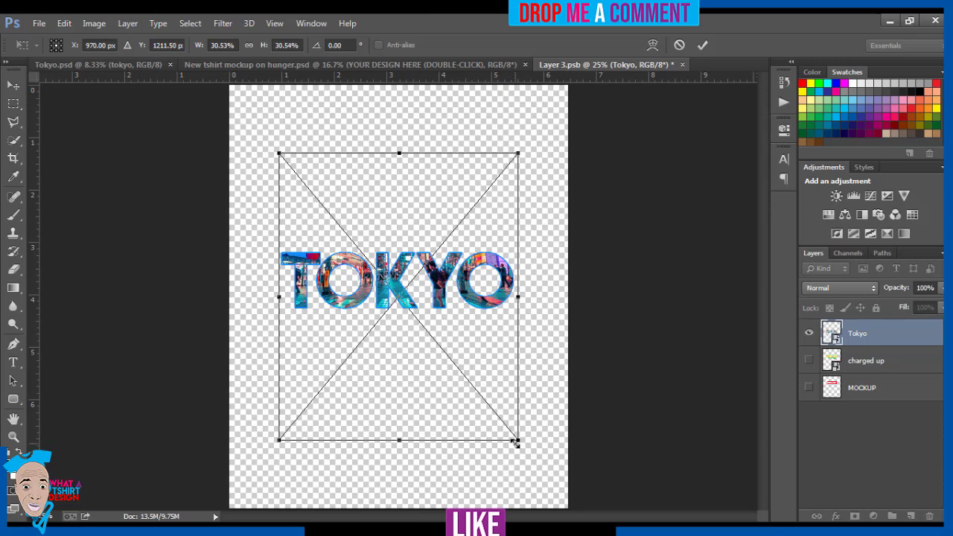
key(Return)
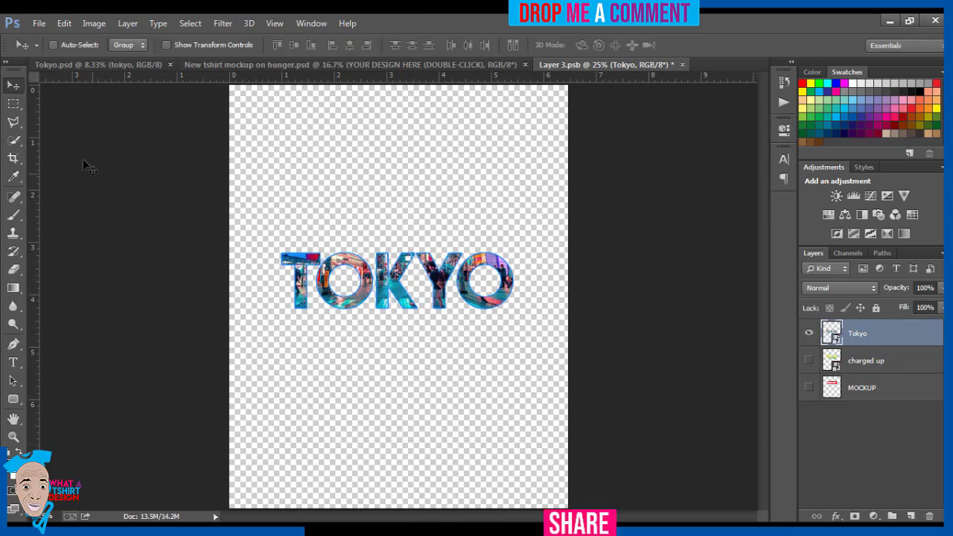
Save the edited smart object contents and return to the New tshirt mockup on hunger document.
click(38, 24)
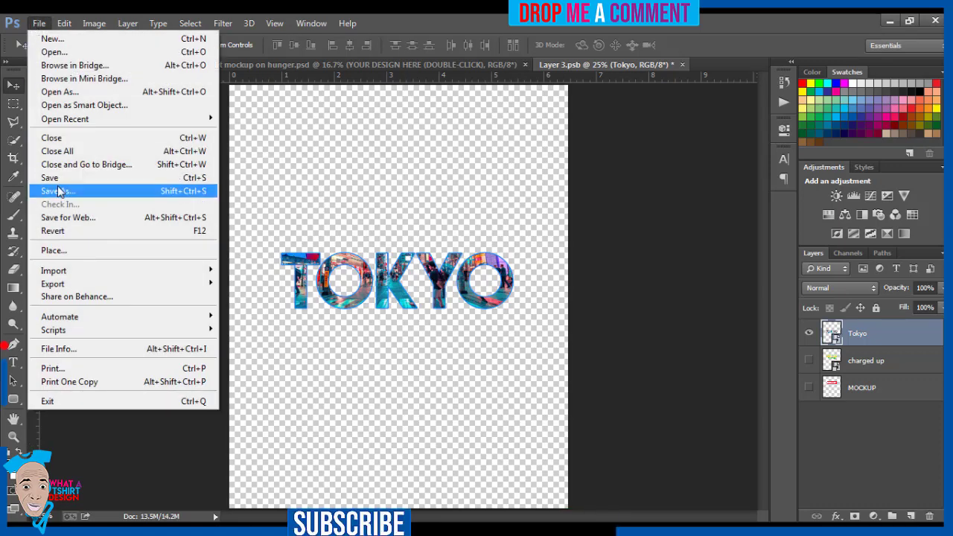
click(57, 177)
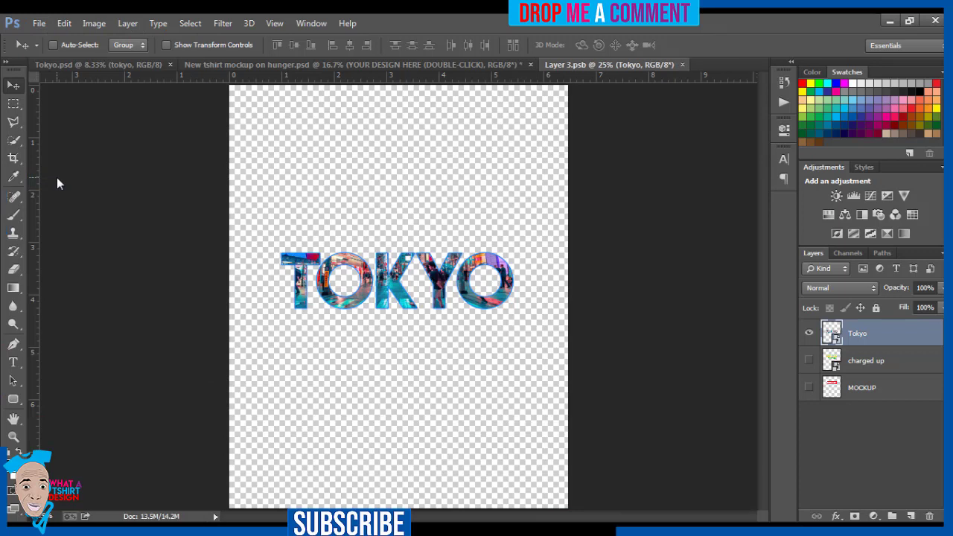
click(358, 65)
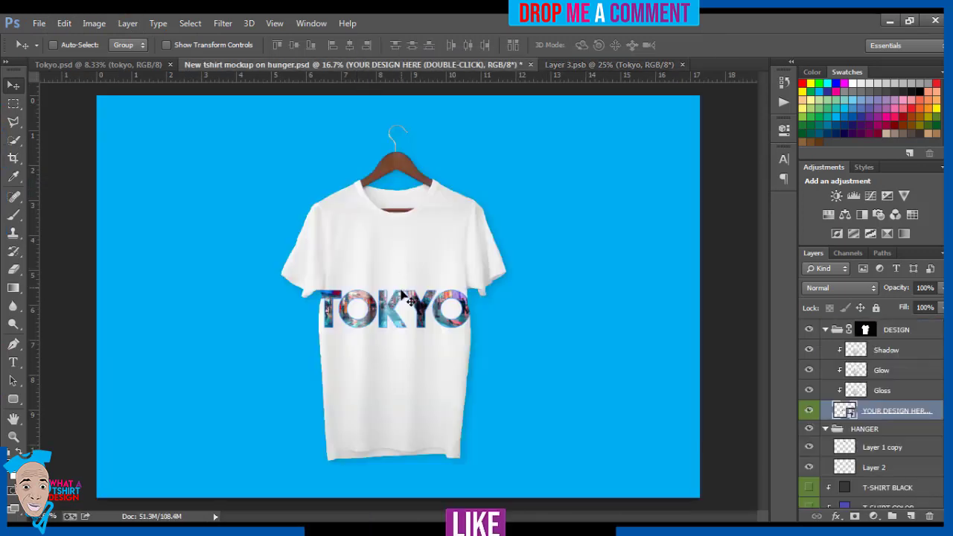
Scale the Tokyo layer in Layer 3.psb down about its centre to about 25.3%, save it, and return to the T-shirt mockup.
click(573, 70)
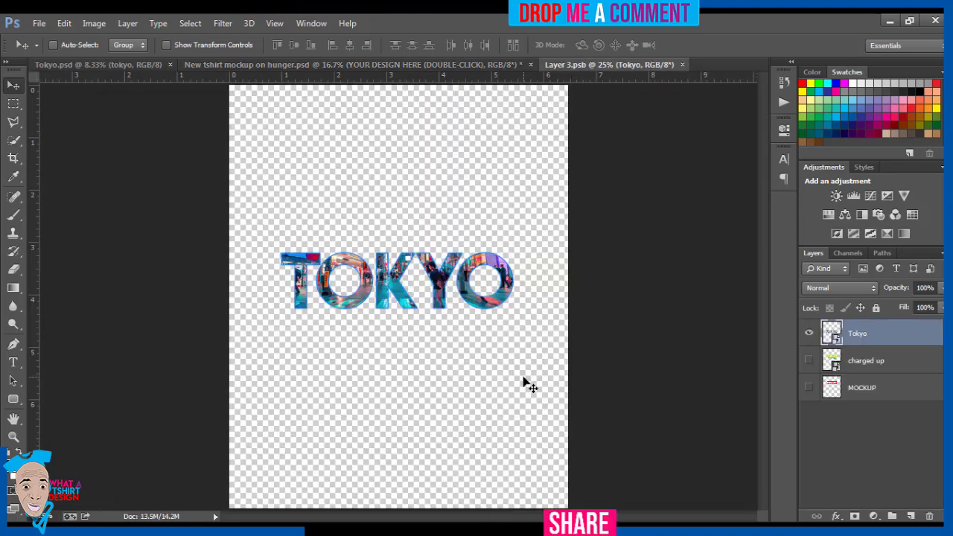
key(ctrl+t)
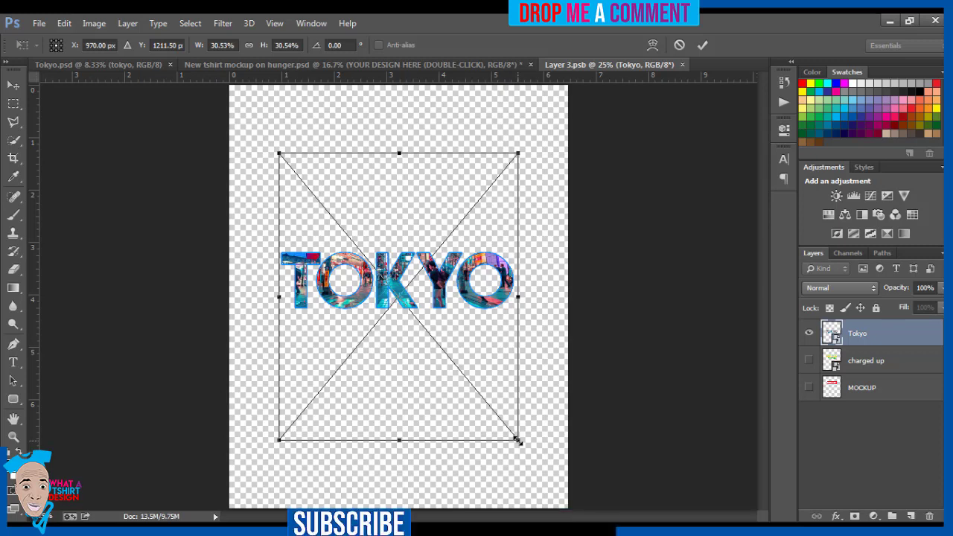
drag(518, 440, 503, 412)
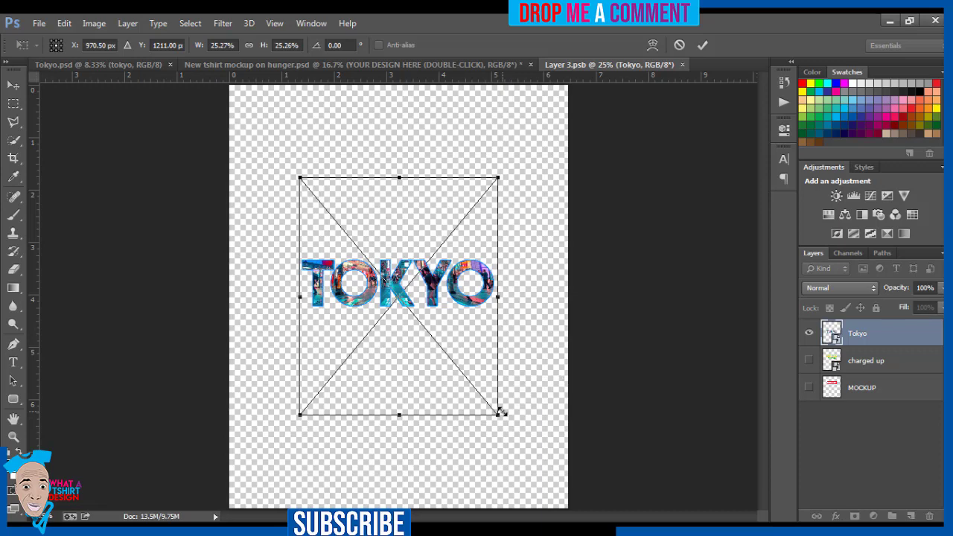
key(Return)
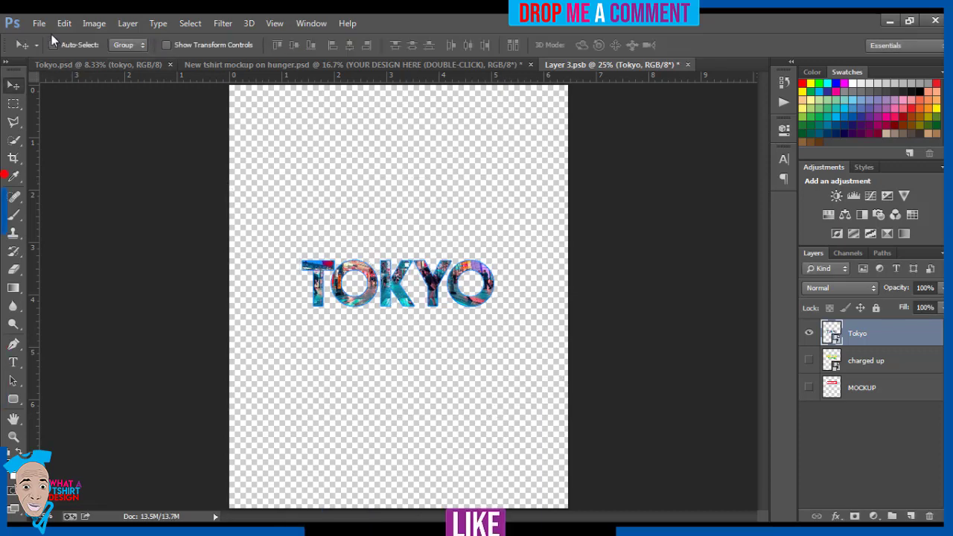
click(39, 23)
click(67, 178)
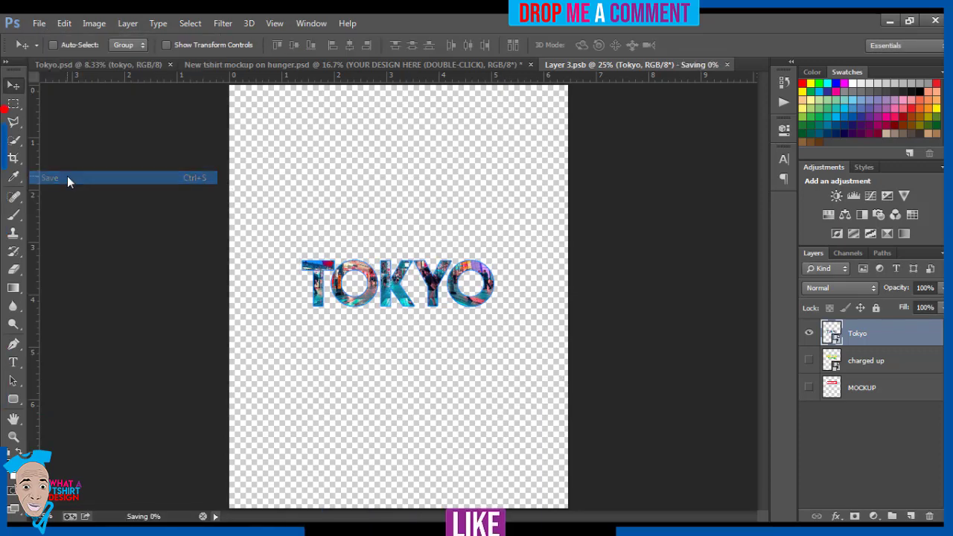
click(450, 64)
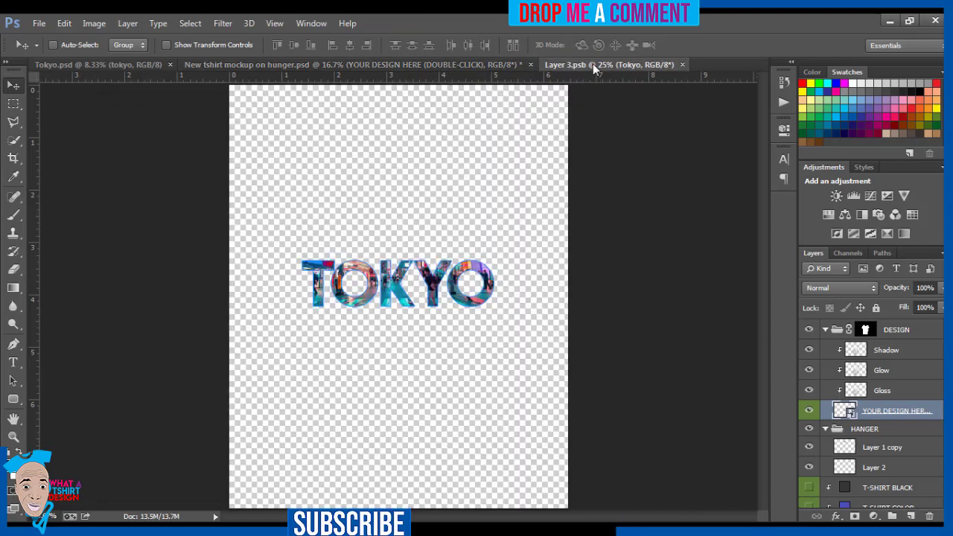
In Layer 3.psb, rotate the Tokyo layer about 42° counterclockwise and enlarge it proportionally to about 26.8%.
click(593, 65)
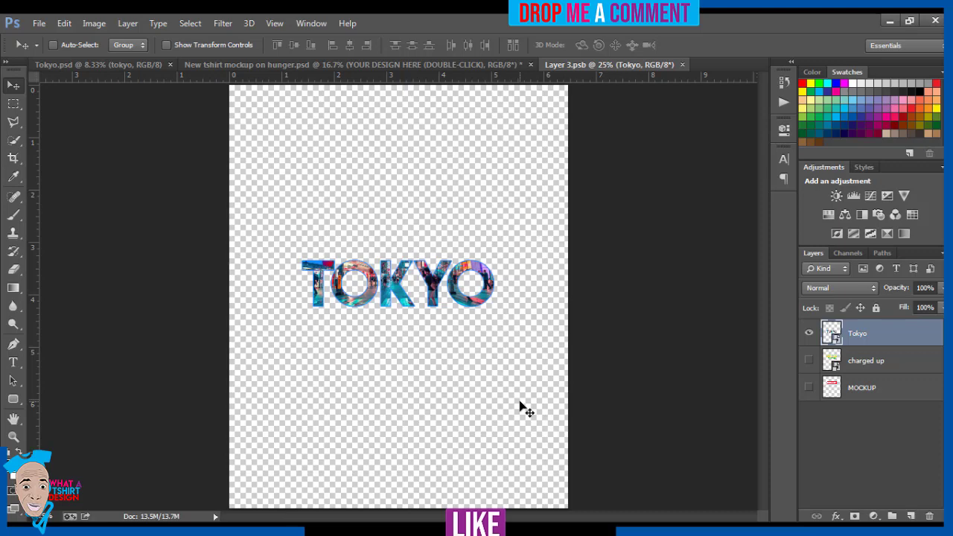
key(ctrl+t)
drag(511, 426, 535, 313)
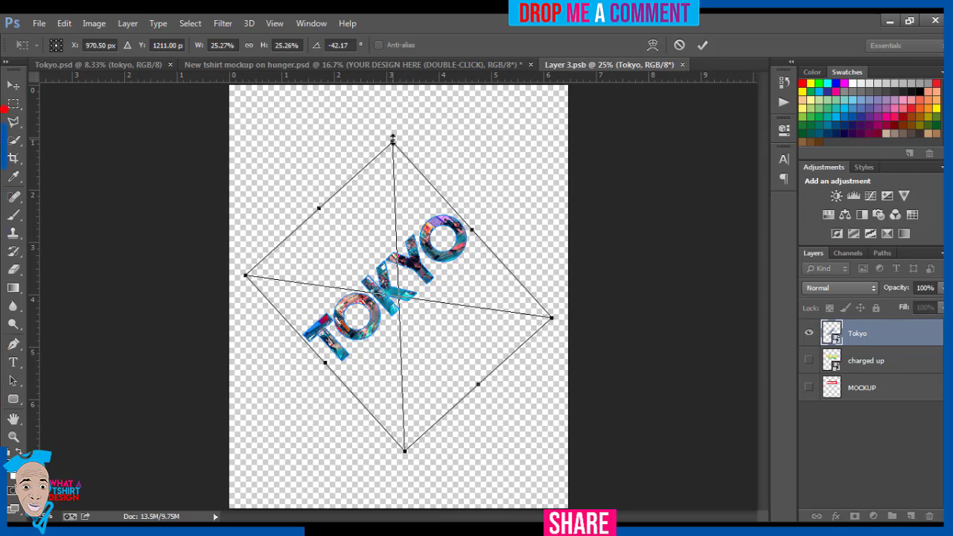
mouse_move(393, 139)
mouse_down()
mouse_move(393, 112)
mouse_move(394, 131)
mouse_up()
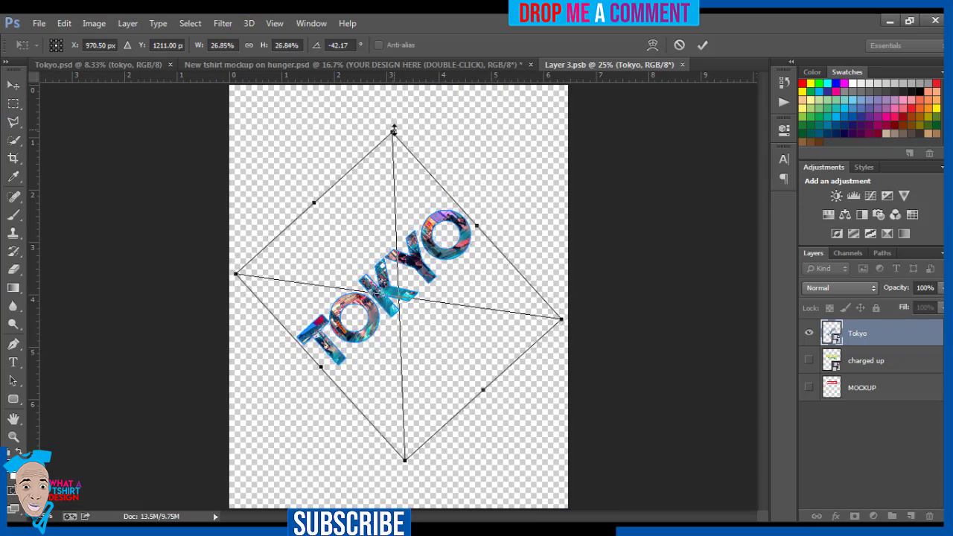
key(Return)
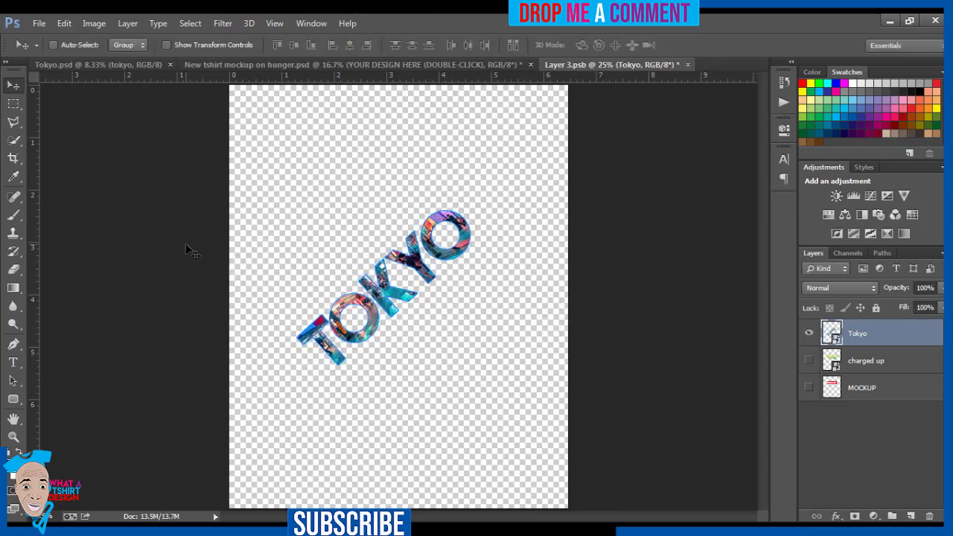
Nudge the rotated Tokyo layer slightly to the right, save the smart object contents, and return to the mockup document.
key(Right)
key(Right)
key(Right)
key(Right)
key(Right)
key(Right)
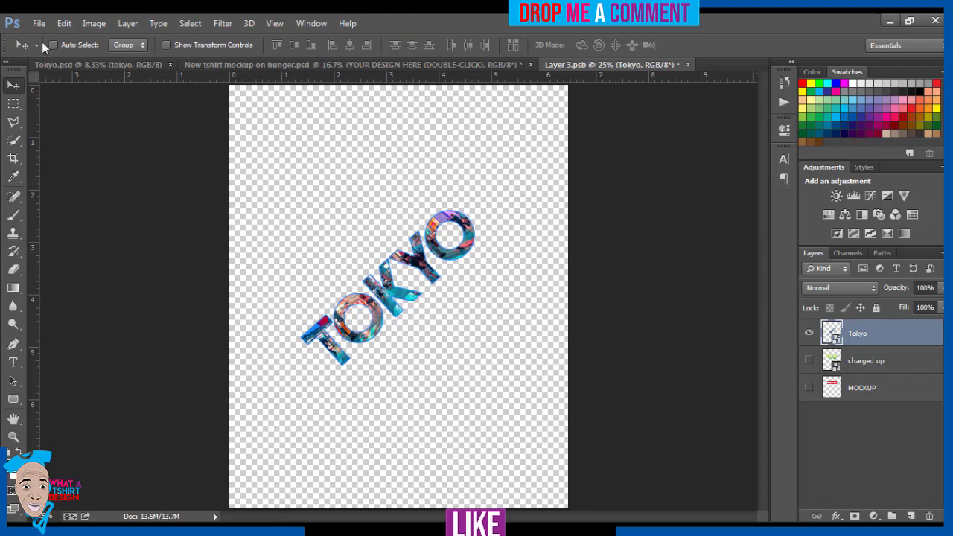
click(39, 23)
click(55, 176)
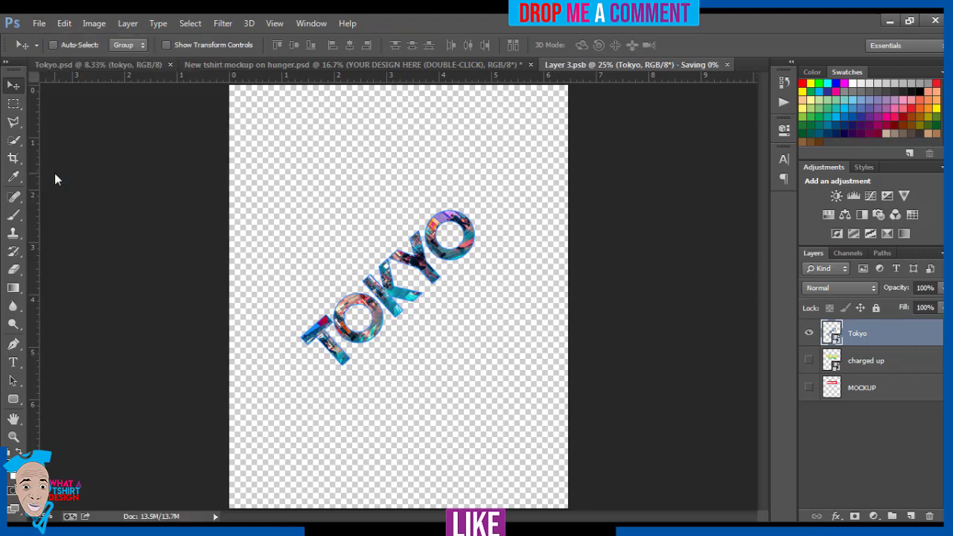
click(371, 67)
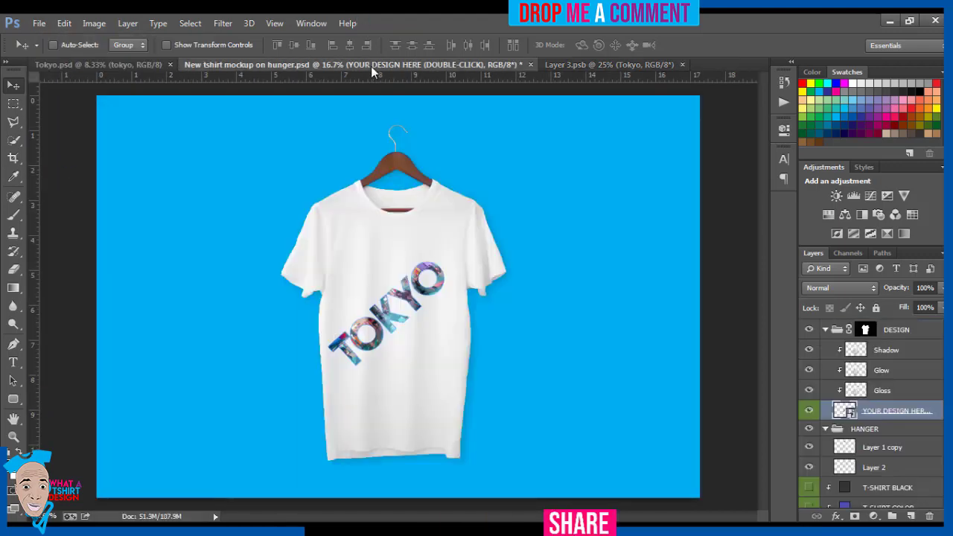
Move the Tokyo layer about 0.43 in right and 0.39 in up in Layer 3.psb, then save it to update the mockup.
click(588, 66)
drag(430, 292, 446, 269)
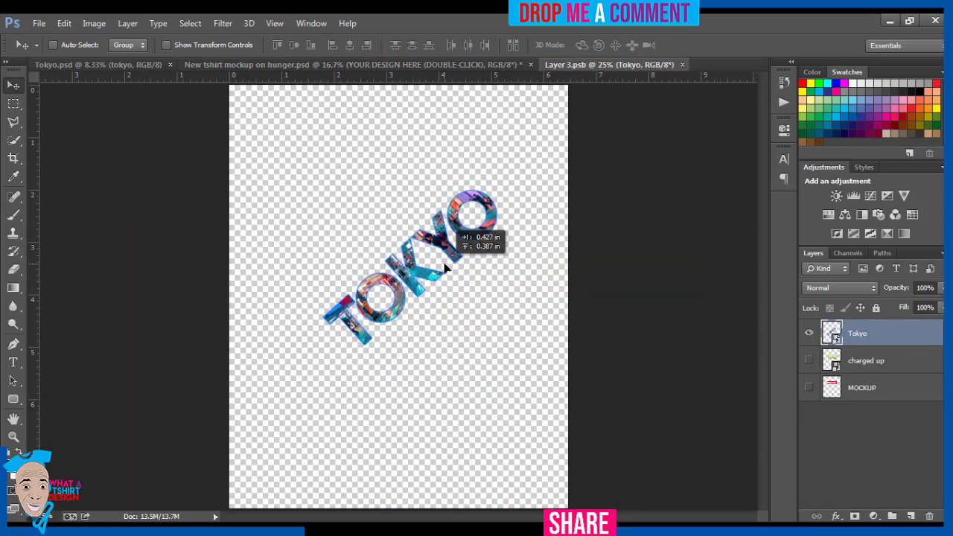
click(40, 24)
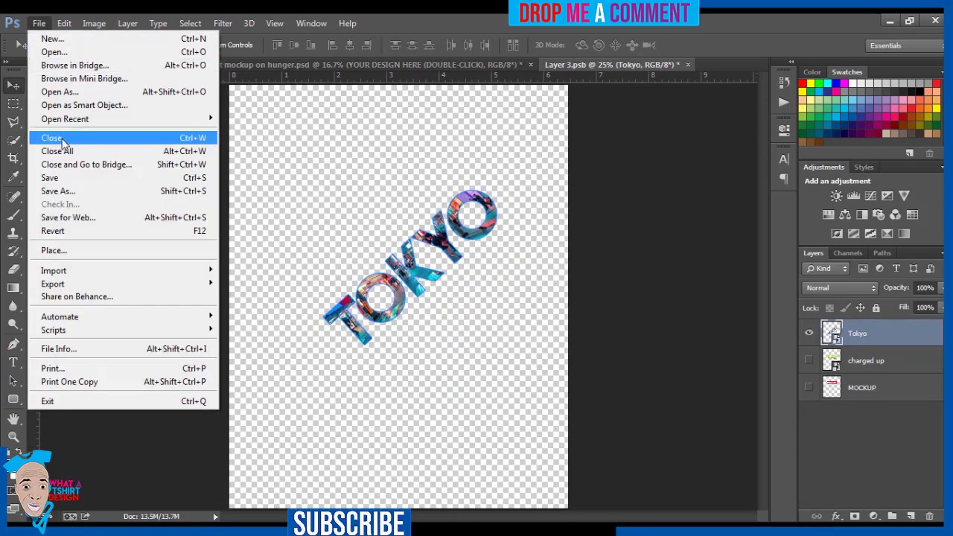
click(65, 179)
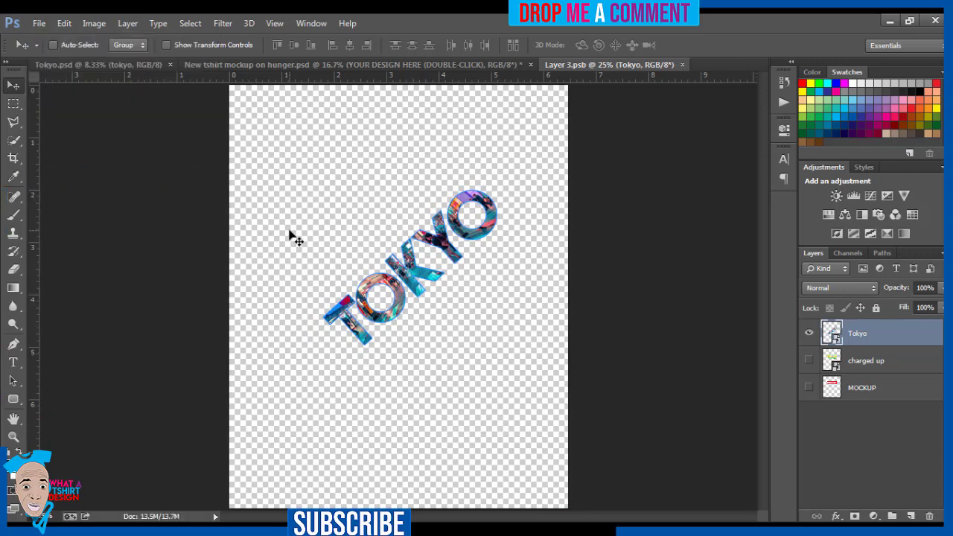
click(403, 66)
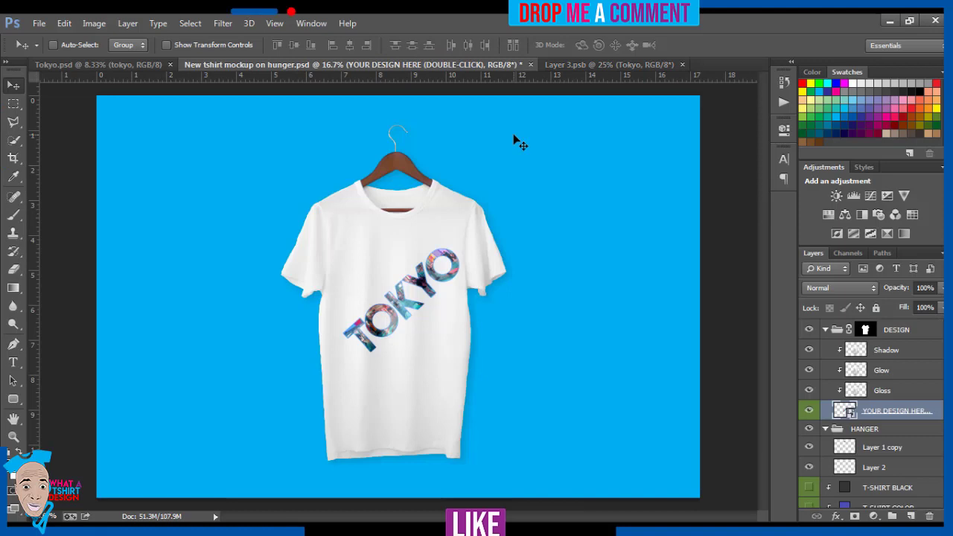
Shift the Tokyo layer slightly down and left in Layer 3.psb, then save it and return to the mockup.
click(586, 64)
drag(503, 210, 496, 222)
click(39, 23)
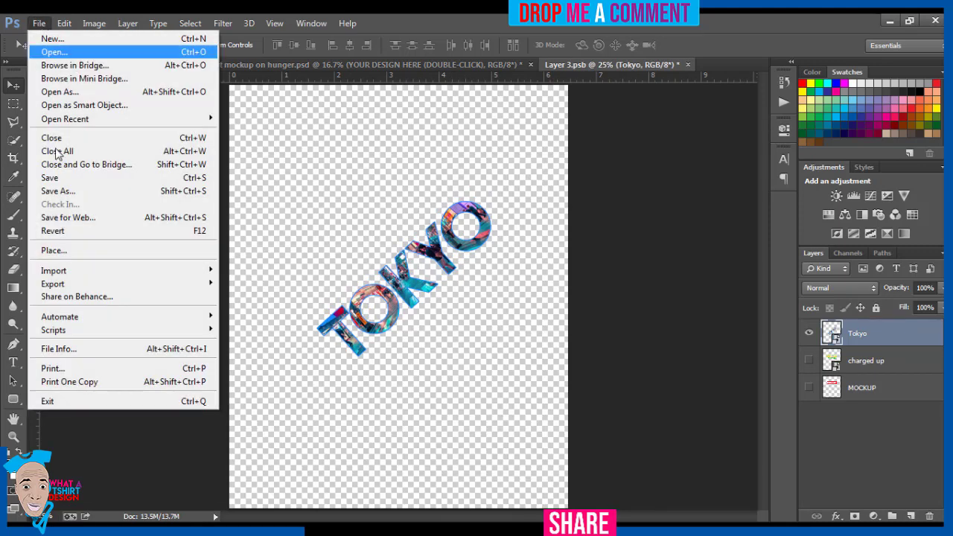
click(62, 178)
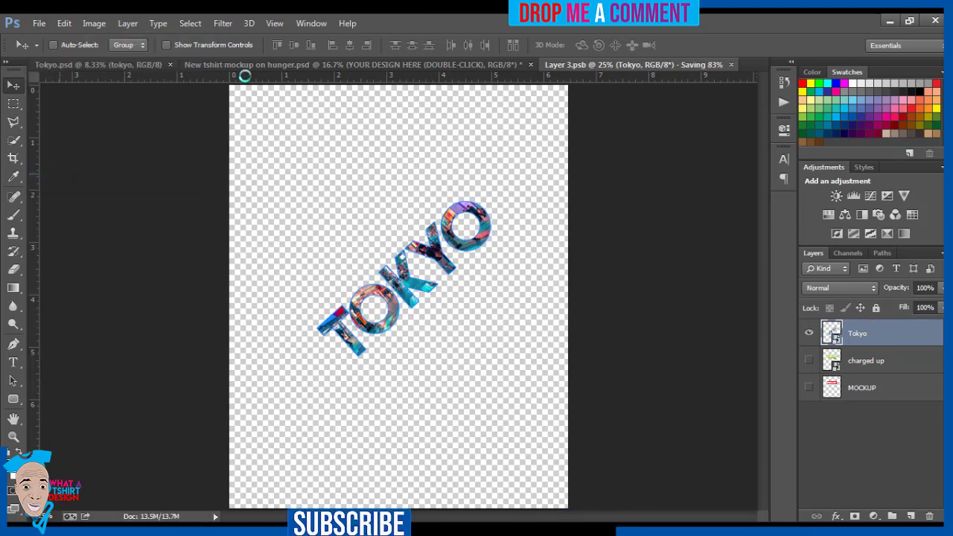
click(345, 64)
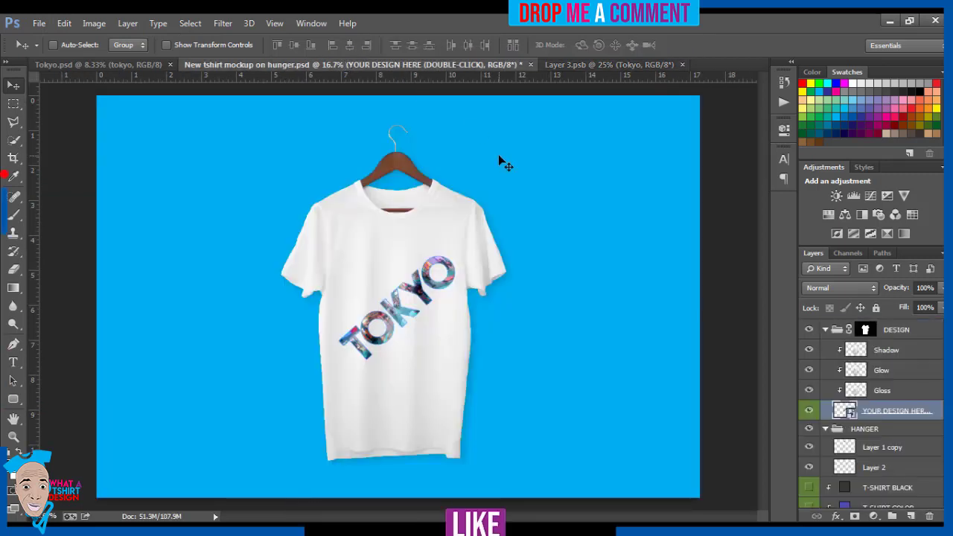
Start saving the mockup under a new name in the Pictures library, entering the file name Tokyo Full.
click(39, 25)
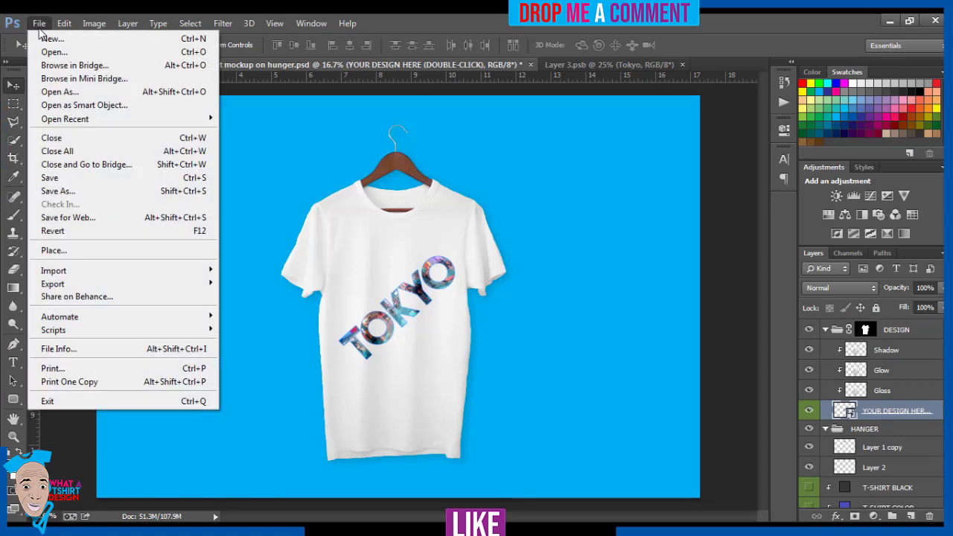
click(56, 191)
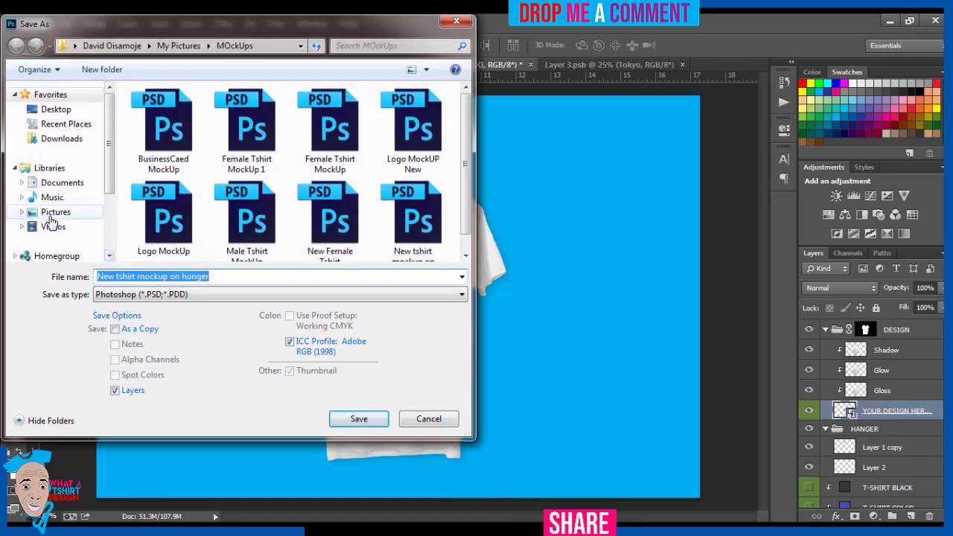
click(52, 212)
click(126, 276)
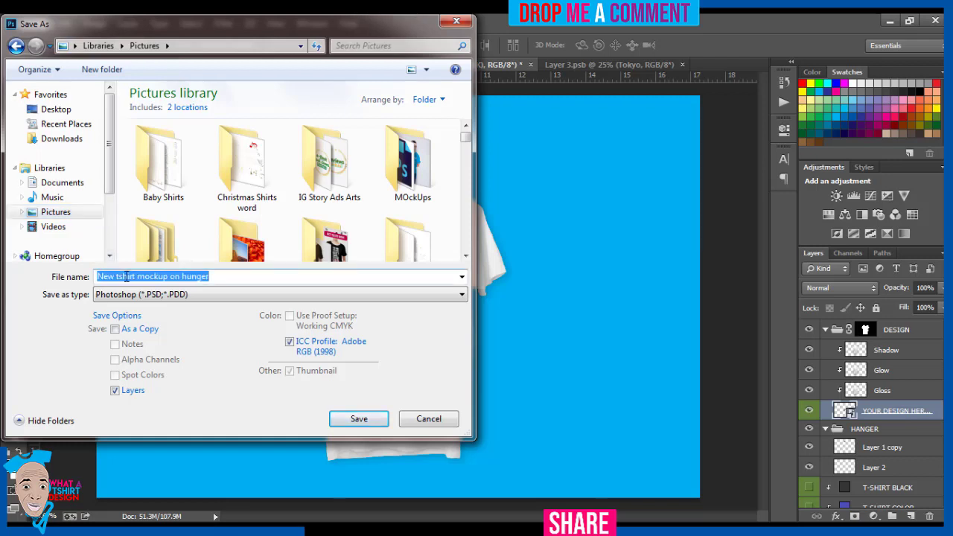
text(to)
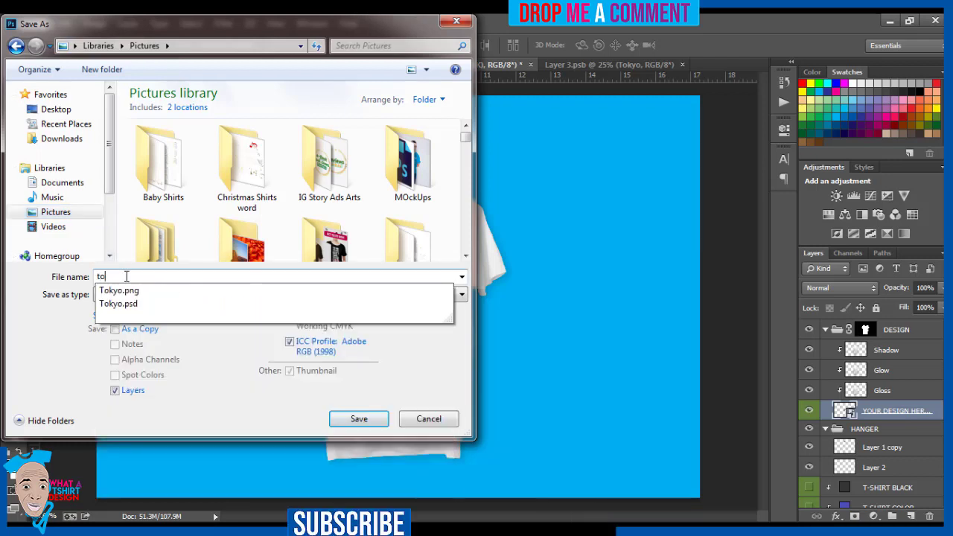
key(Down)
key(BackSpace)
key(BackSpace)
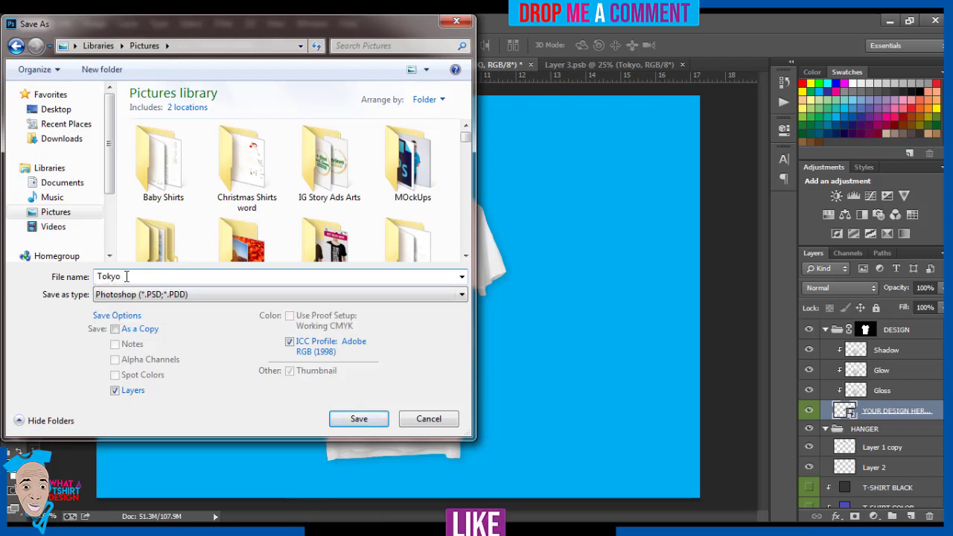
text(Full)
Choose JPEG as the file format and save the mockup image with Maximum quality 12 and the Progressive option.
click(130, 295)
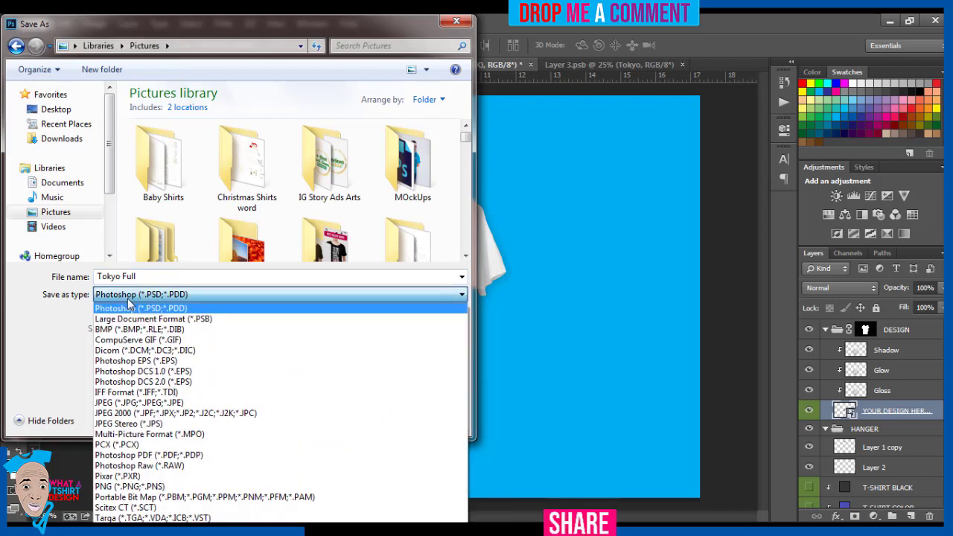
click(132, 403)
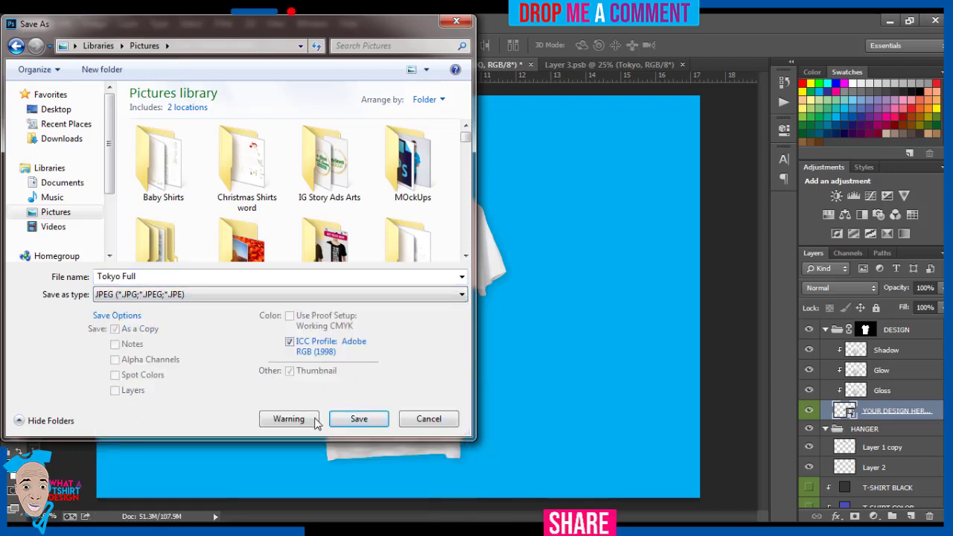
click(339, 419)
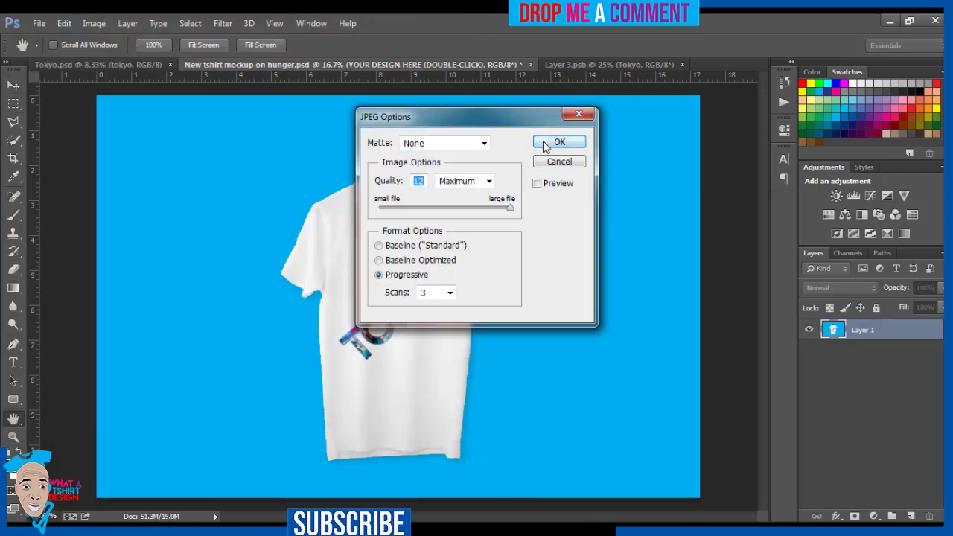
click(544, 142)
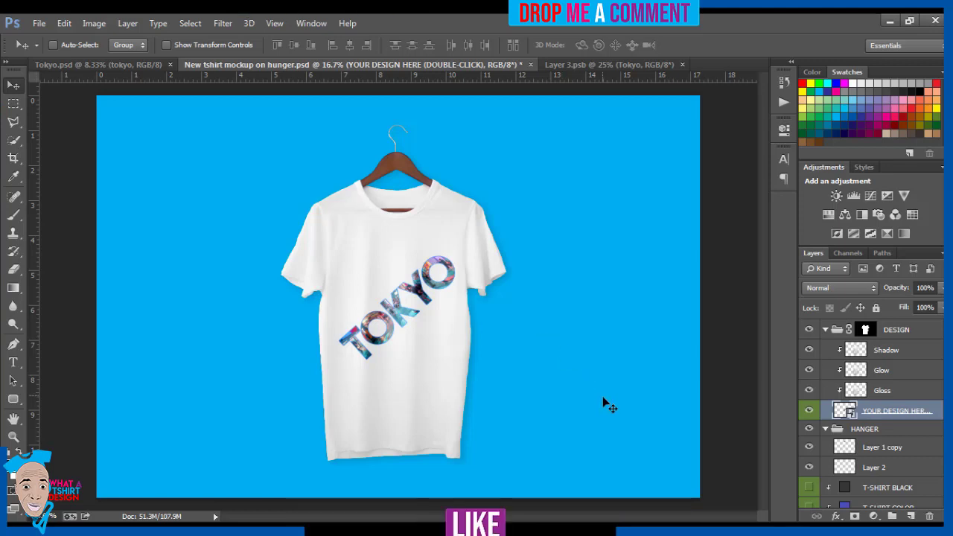
Preview the shirt with the T-SHIRT BLACK and T-SHIRT COLOR layers shown in turn, hiding each again.
click(810, 488)
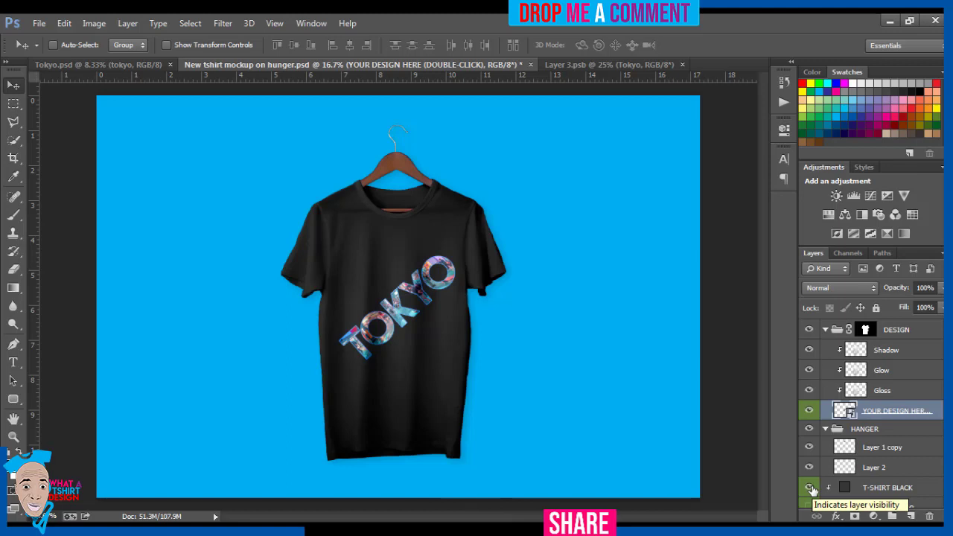
click(811, 487)
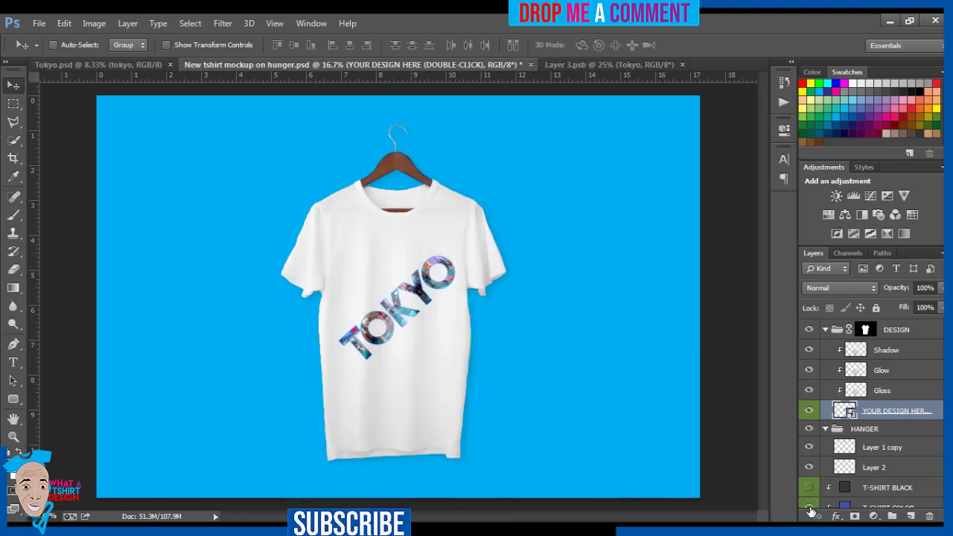
click(809, 508)
click(809, 508)
Show the T-SHIRT BLACK layer and change its solid fill colour to the near-black 2e2b2b.
click(810, 487)
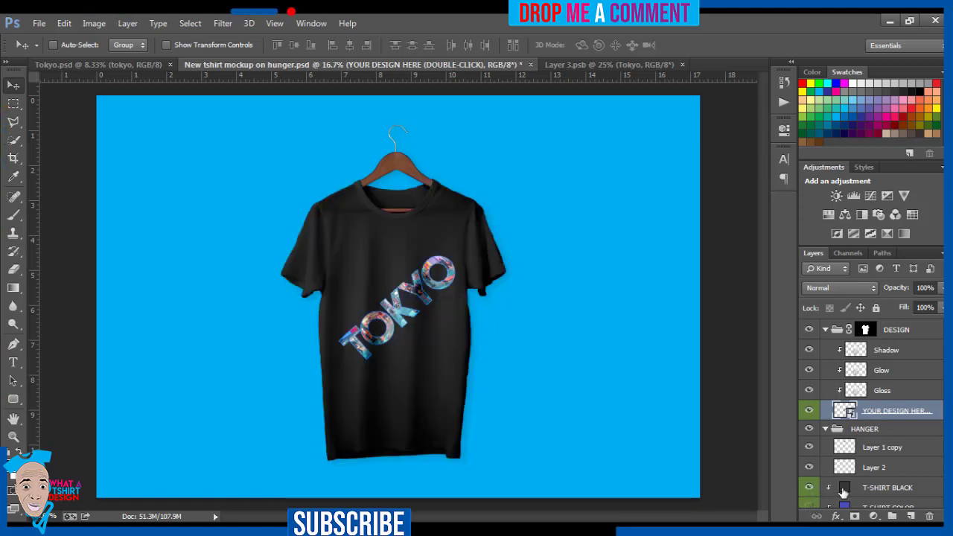
double_click(845, 489)
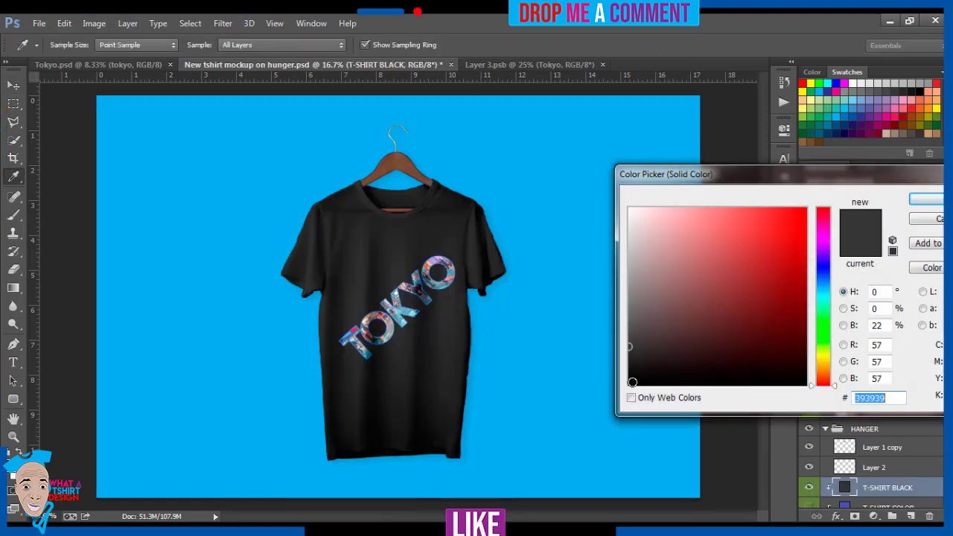
click(631, 384)
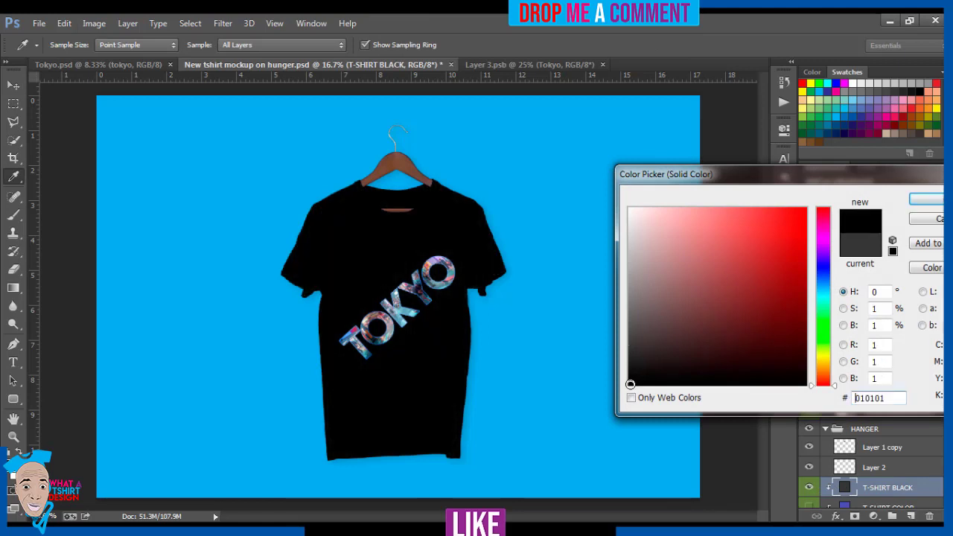
drag(635, 377, 641, 354)
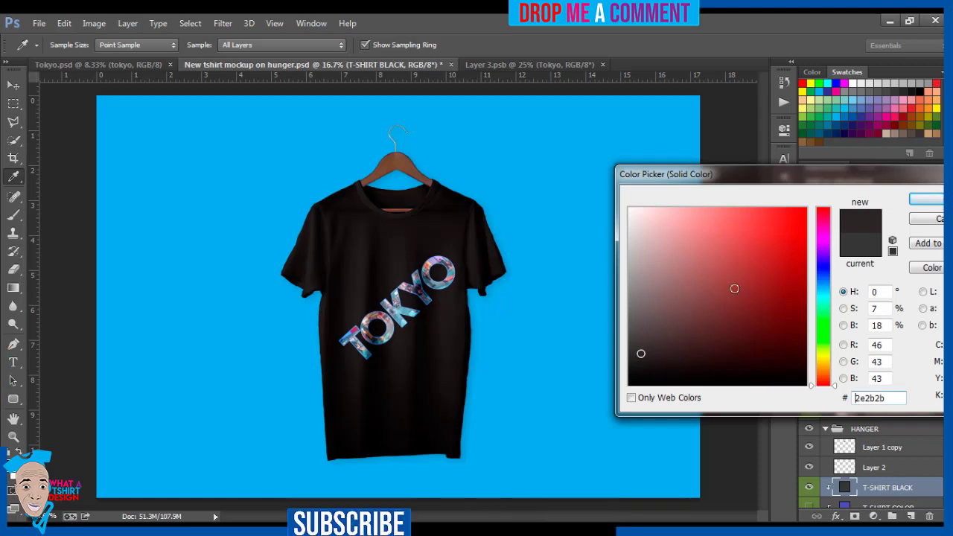
click(919, 205)
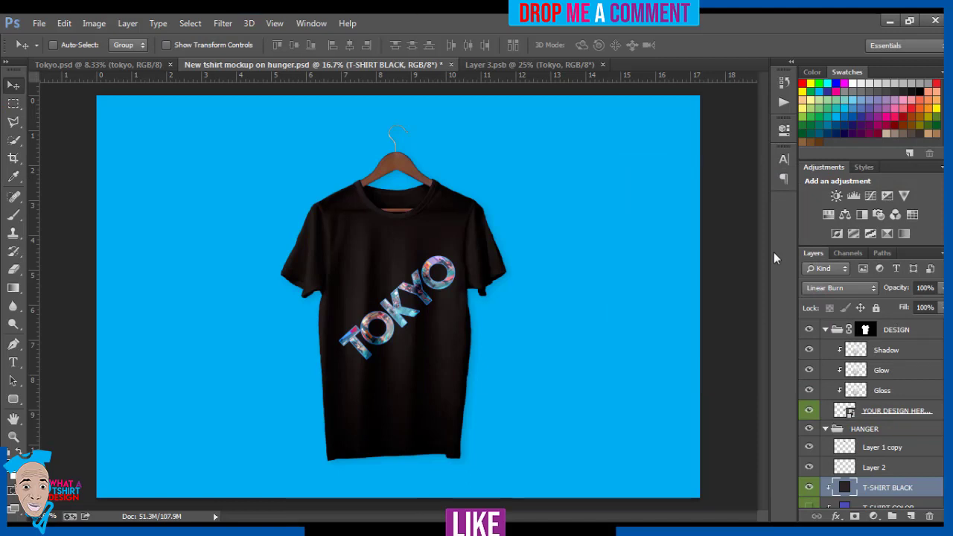
Start saving the black shirt mockup under a new name in the Pictures library, reusing the existing file name Tokyo Full.jpg.
click(40, 24)
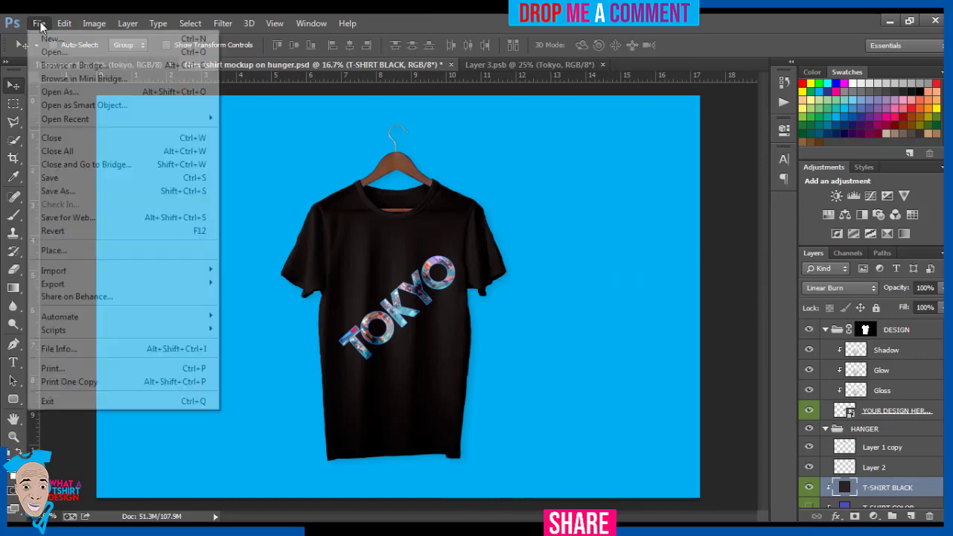
click(54, 190)
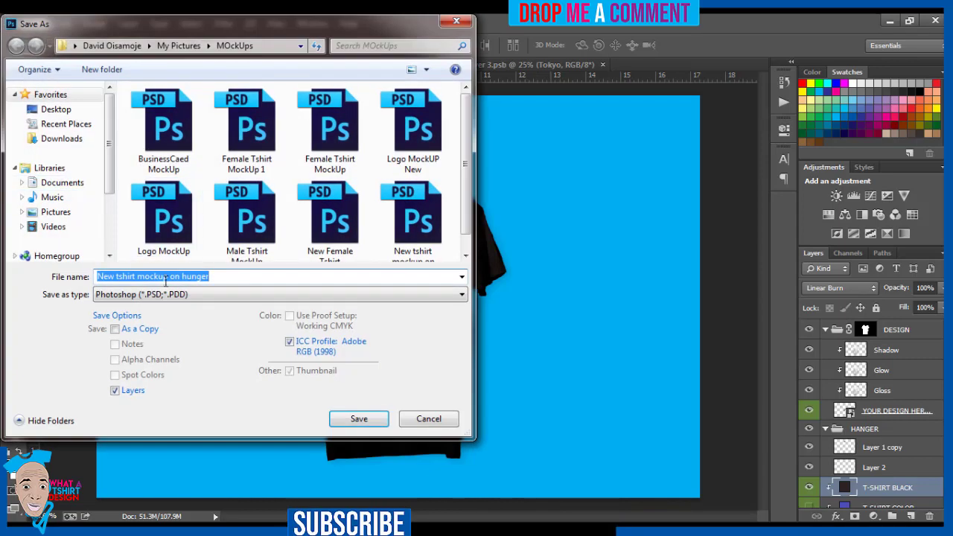
click(54, 213)
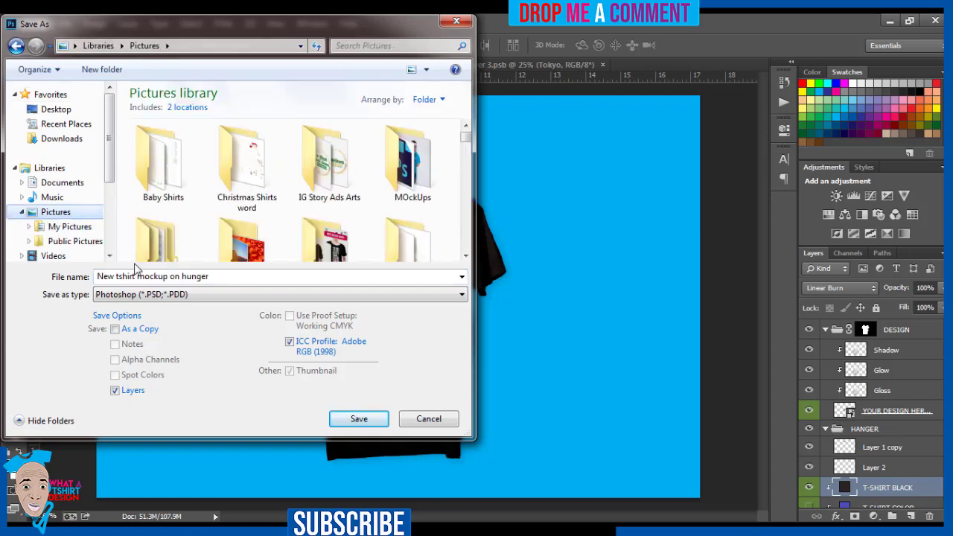
text(t)
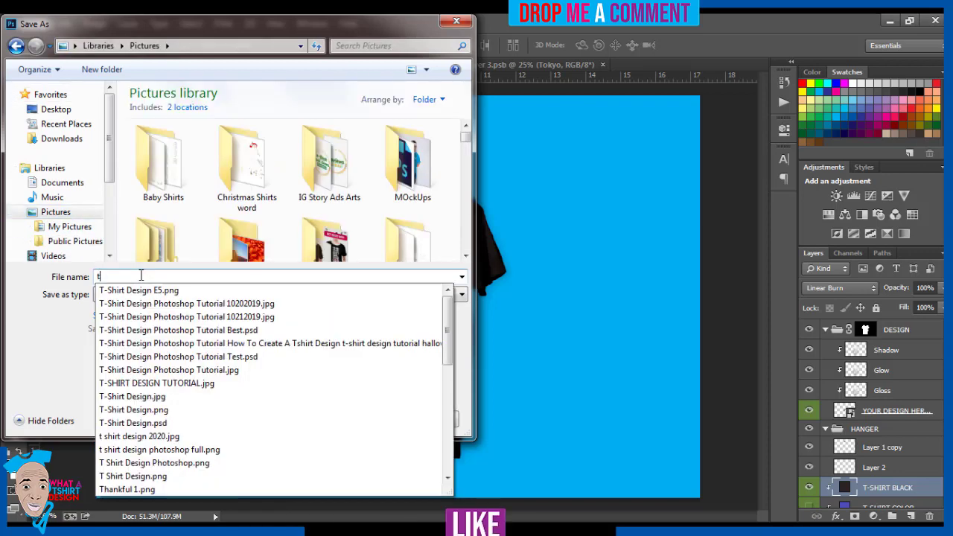
key(Up)
key(Up)
key(Up)
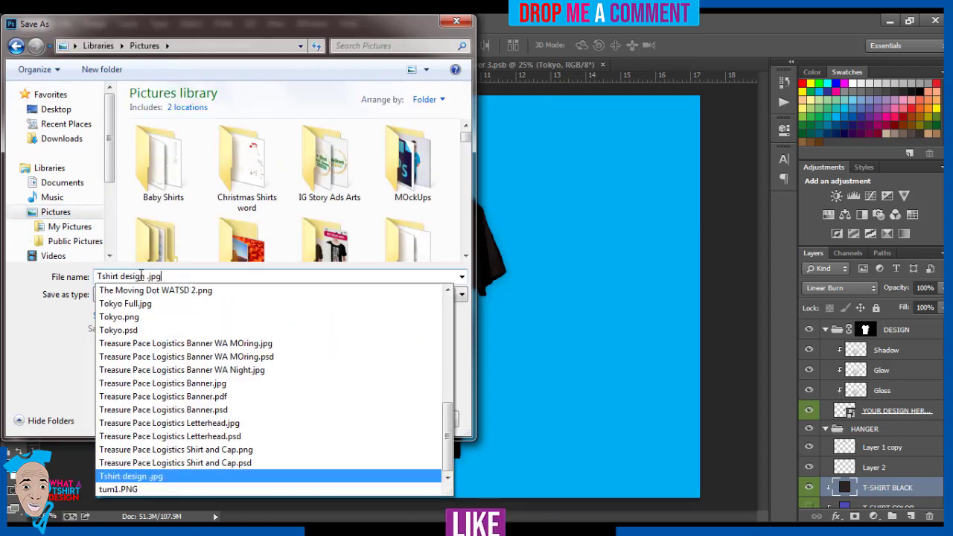
key(Up)
key(Up)
key(Up)
key(Up)
key(Up)
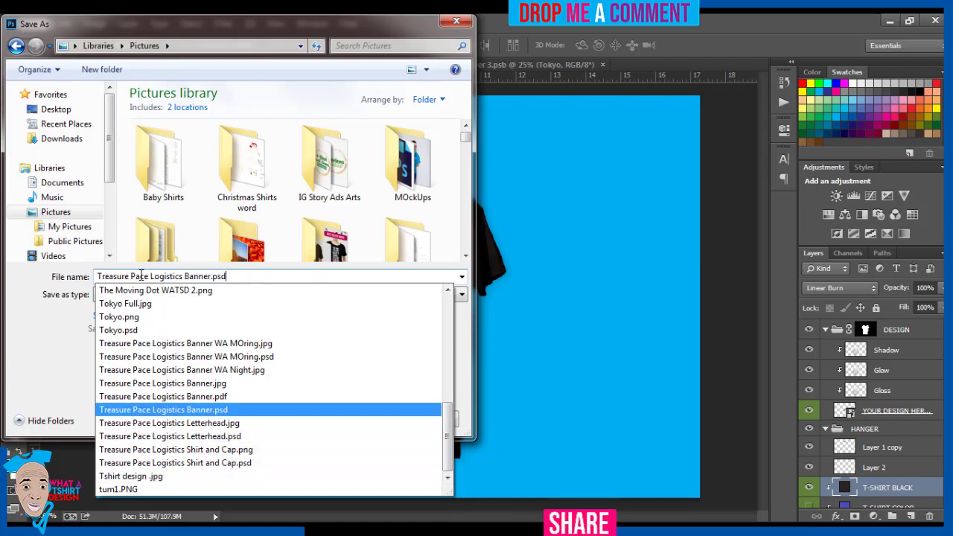
key(Up)
key(Up)
key(Up)
key(Up)
key(Up)
key(Up)
key(Up)
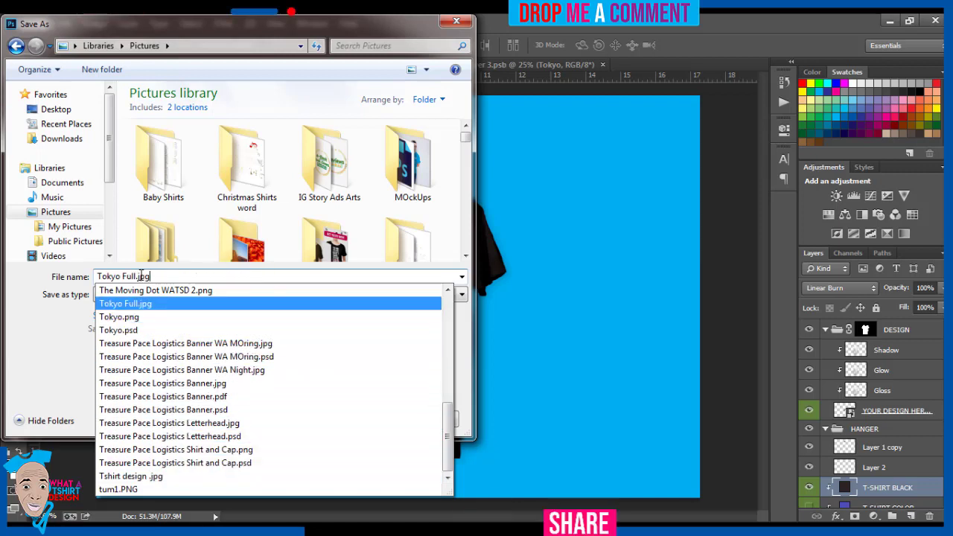
key(Return)
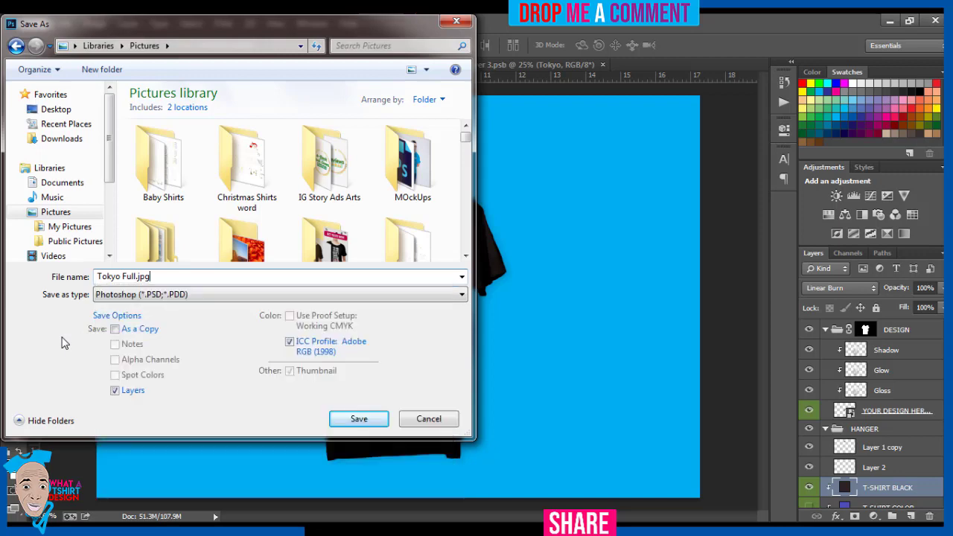
Choose JPEG as the file format and save over the existing Tokyo Full image with Maximum quality 12 and the Progressive option.
click(235, 296)
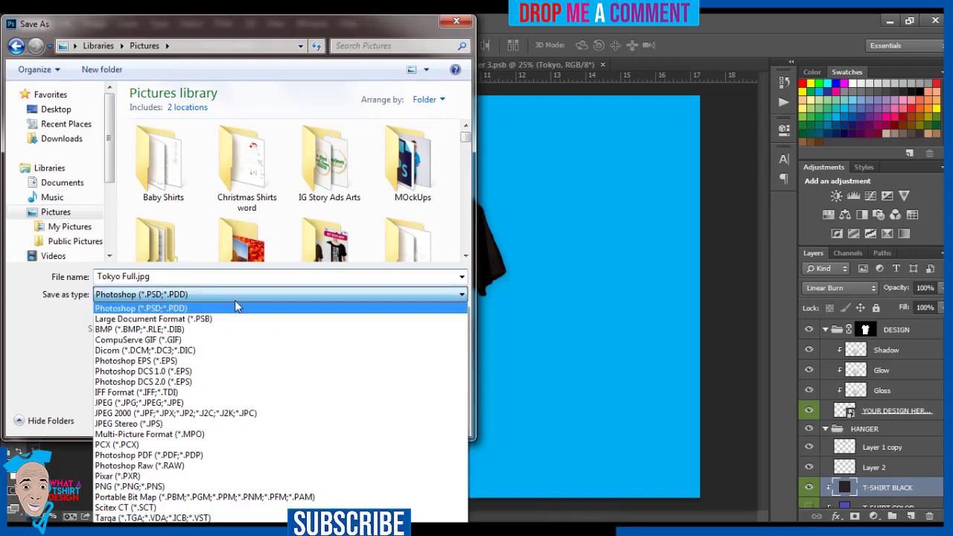
click(146, 405)
click(347, 418)
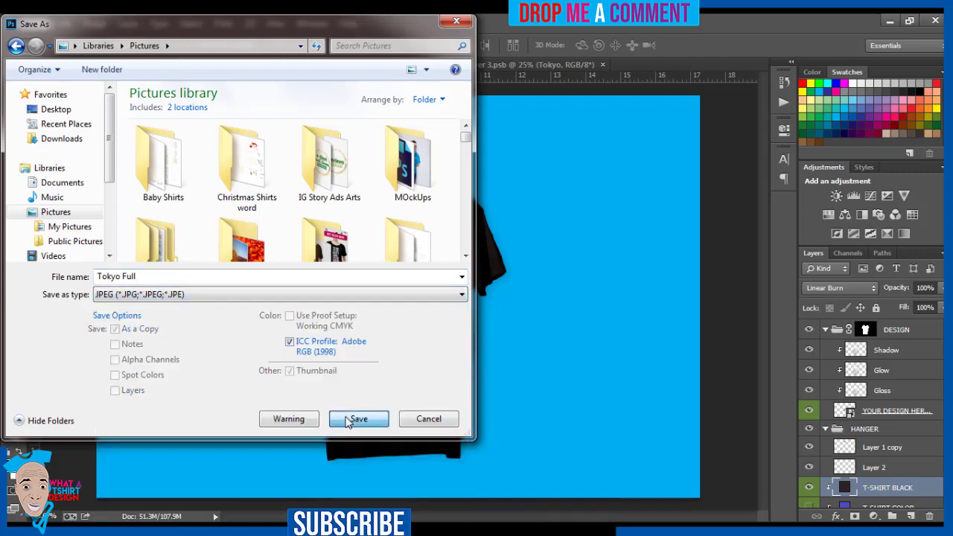
click(516, 281)
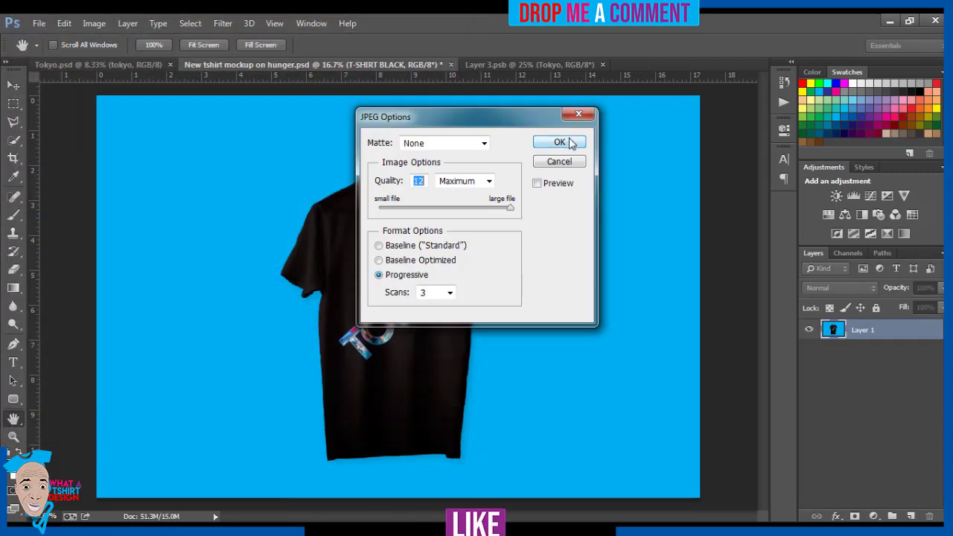
click(570, 143)
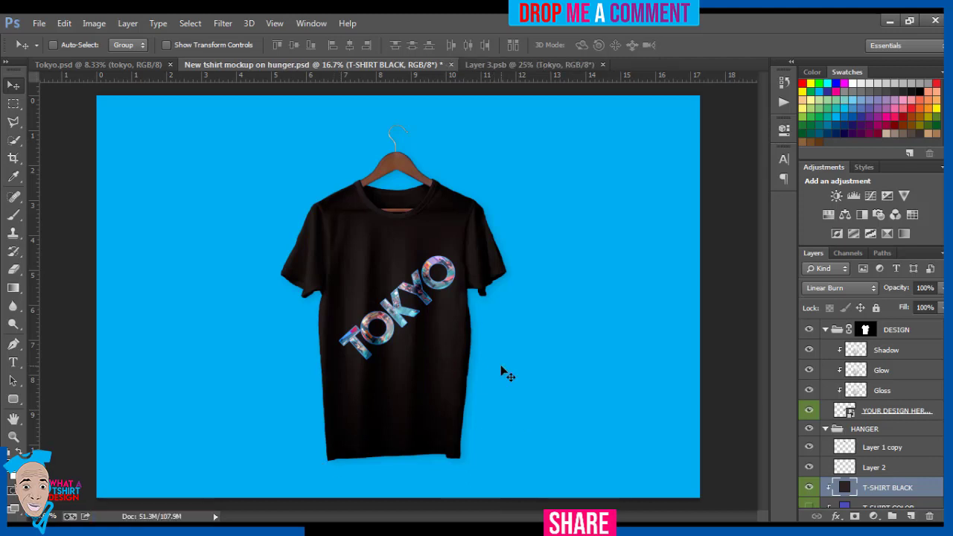
key(alt+Tab)
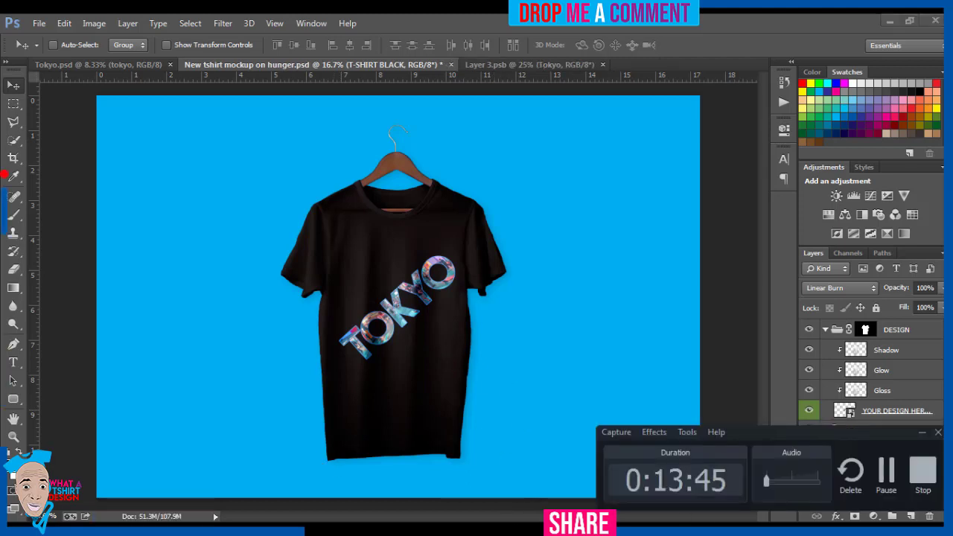